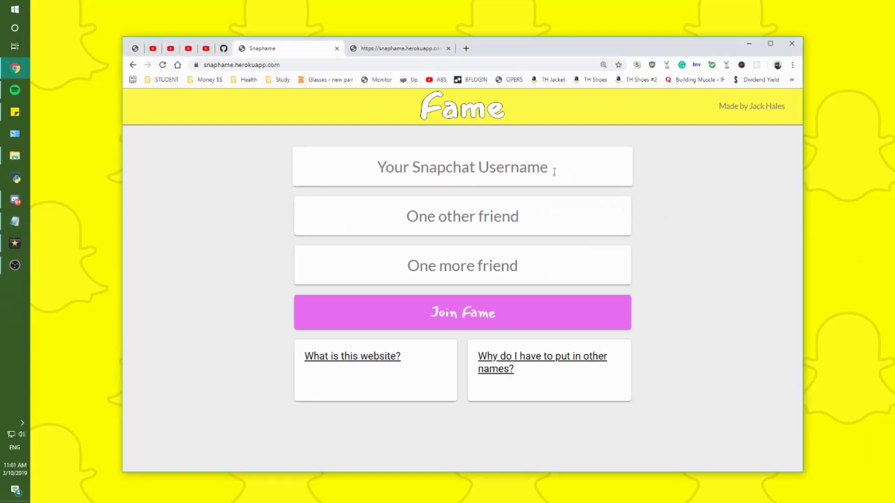
click(551, 170)
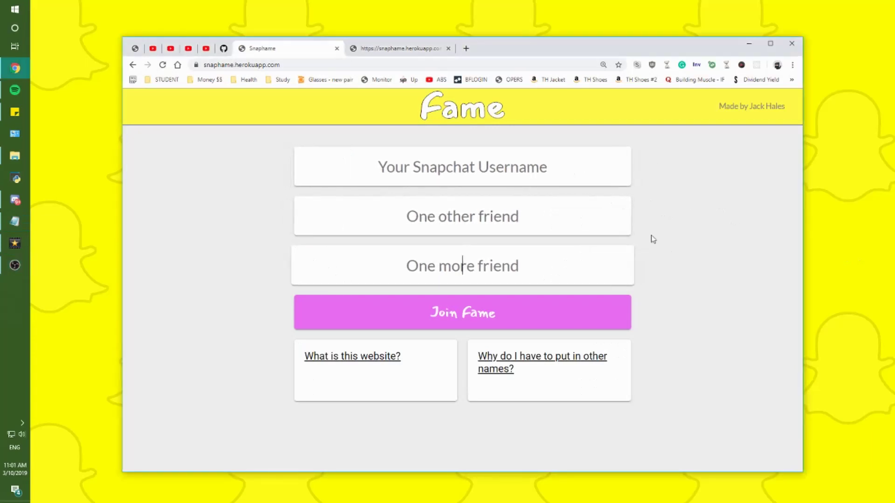
click(256, 64)
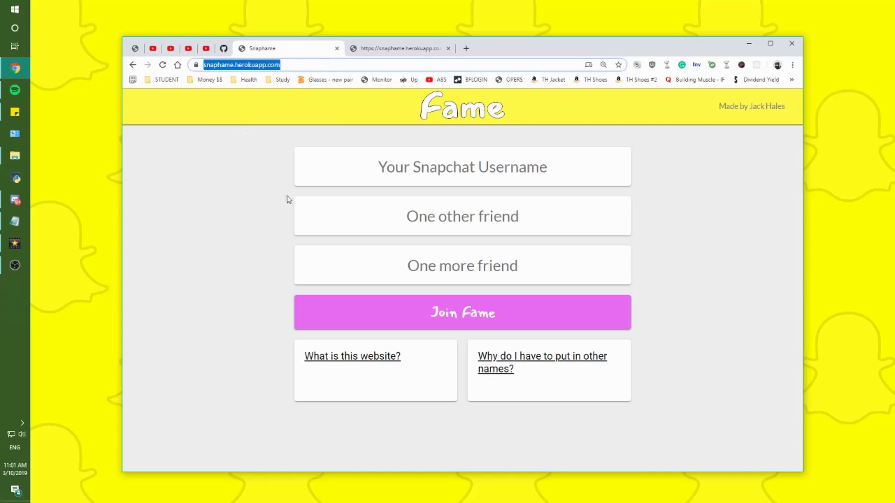
click(530, 149)
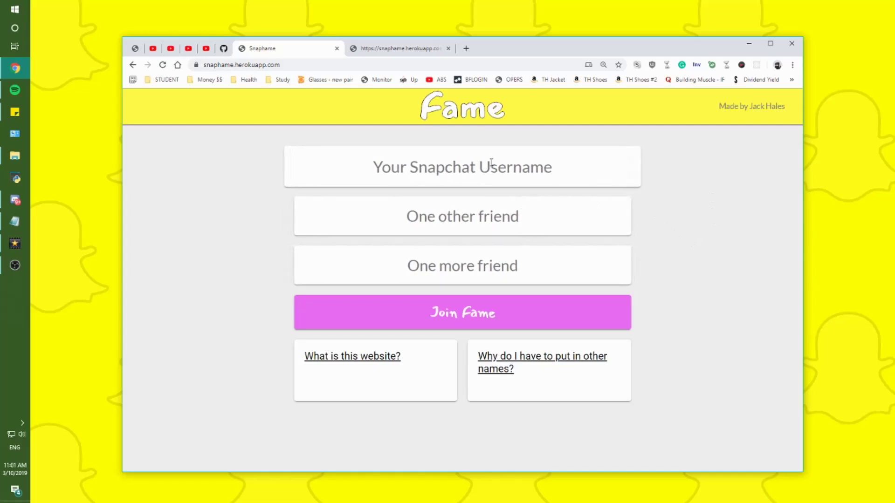
click(491, 203)
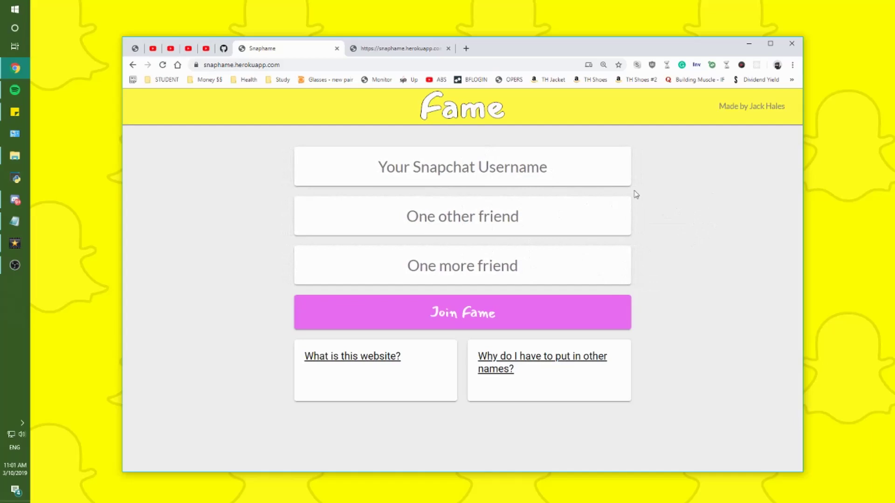
Fill the username field with "one" and the two friend fields with "two" and "three"
click(562, 162)
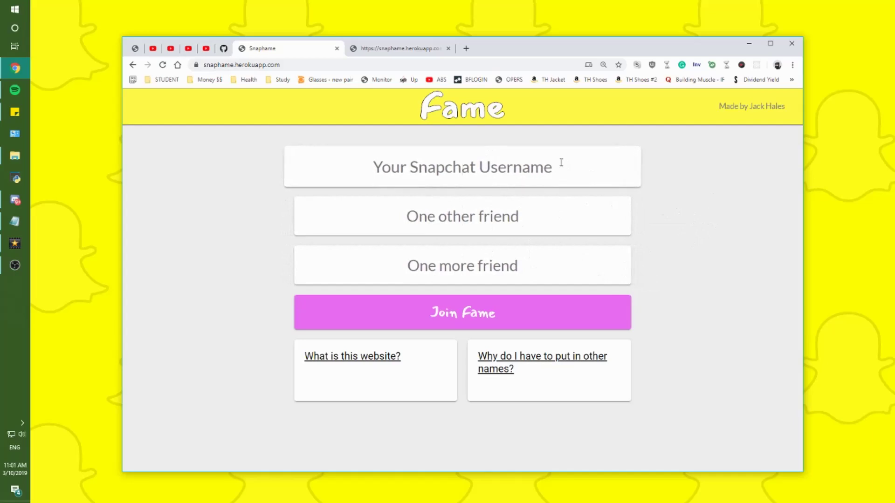
text(one)
key(Tab)
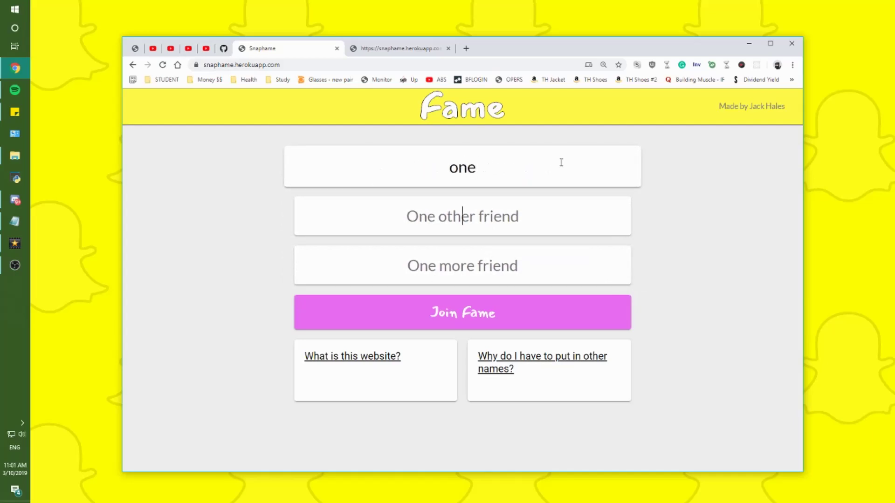
text(two)
key(Tab)
text(t)
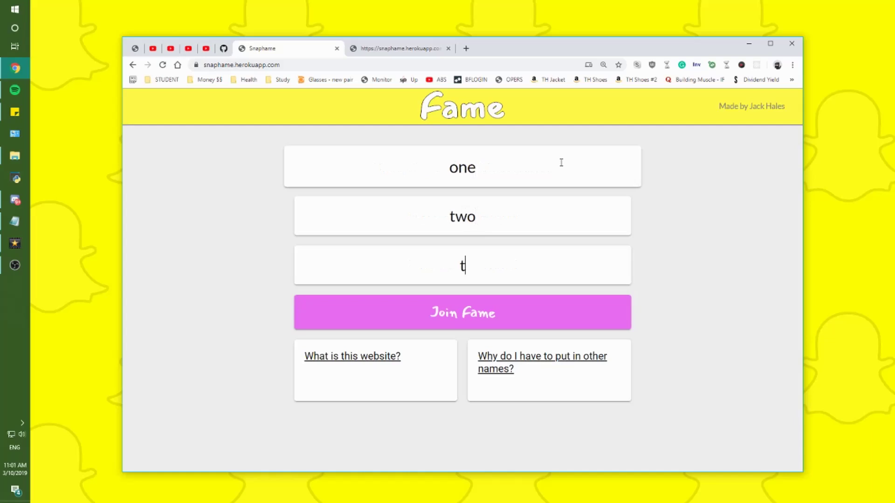
text(hree)
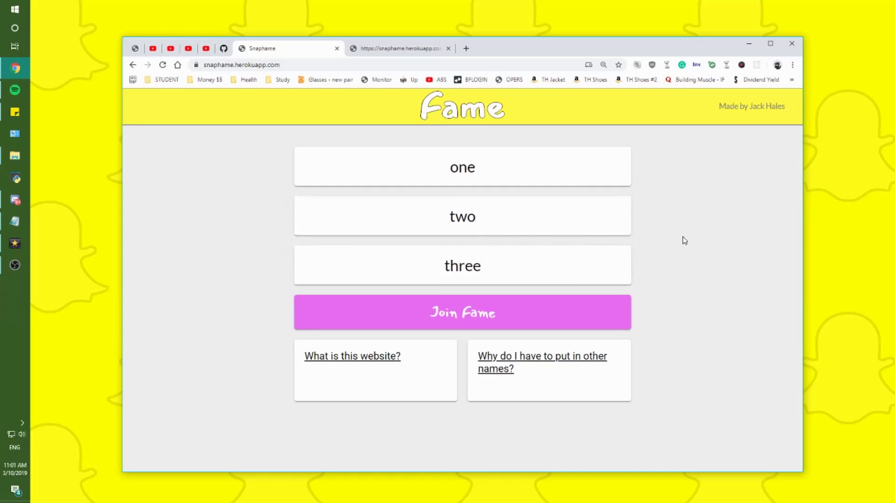
click(542, 222)
click(575, 262)
click(559, 180)
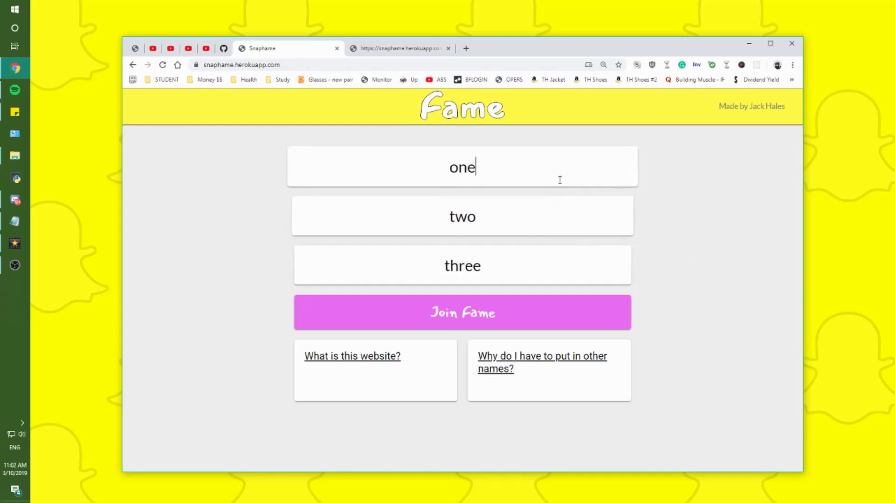
click(632, 230)
click(627, 259)
click(693, 256)
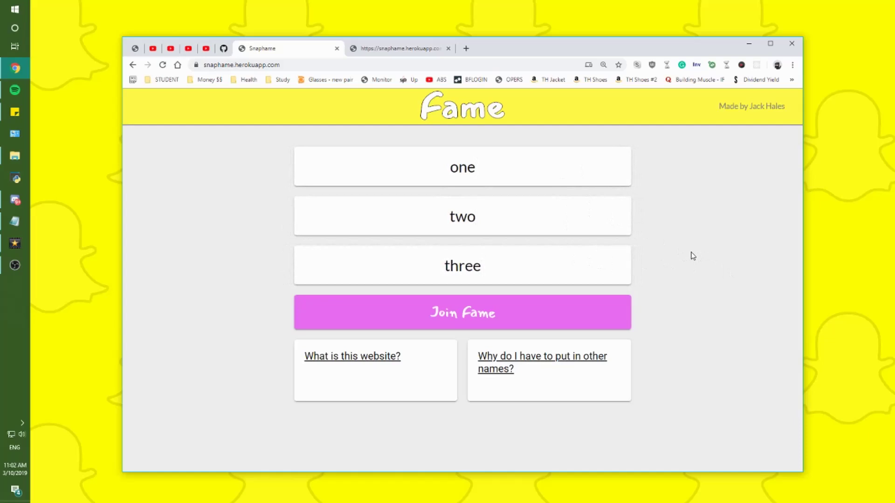
key(shift+Tab)
key(shift+Tab)
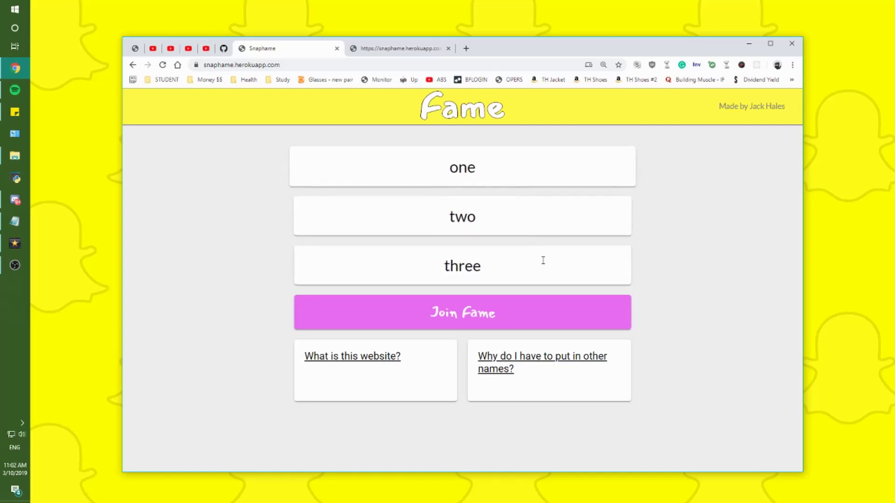
click(714, 232)
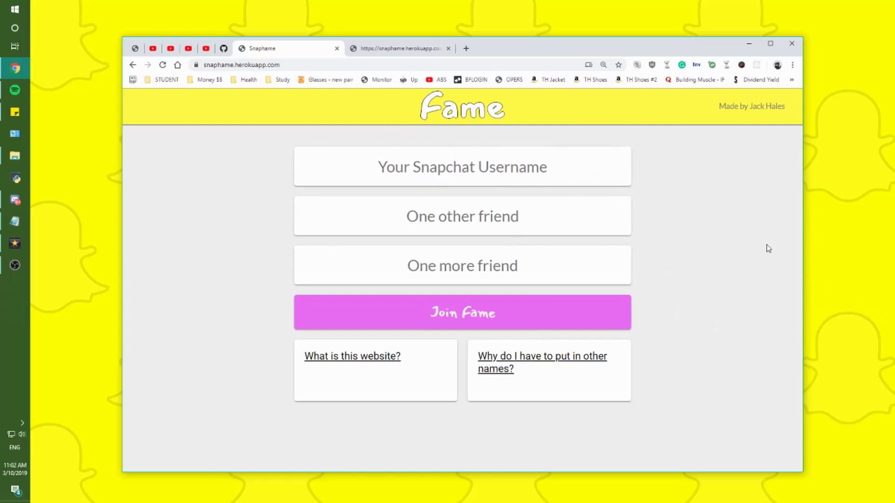
Examine the list of submitted usernames on the snaphame.herokuapp.com/names page, along with the page's address
key(ctrl+Tab)
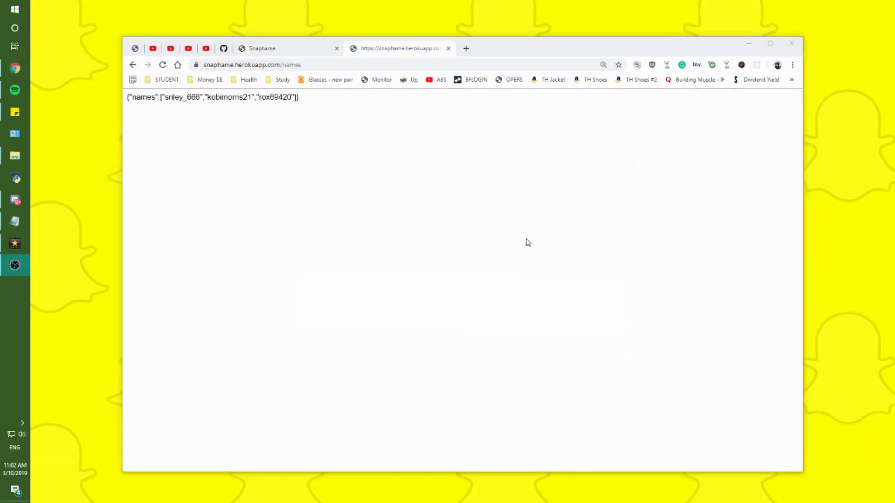
drag(219, 67, 326, 104)
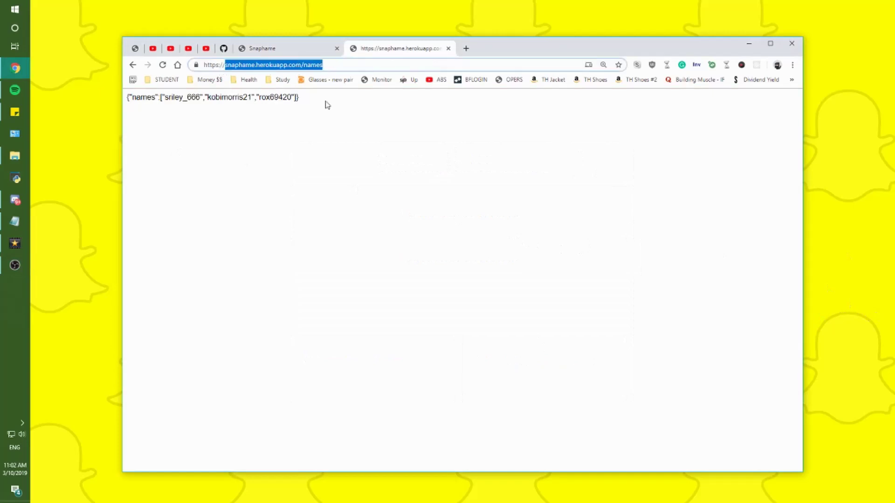
click(281, 48)
click(395, 52)
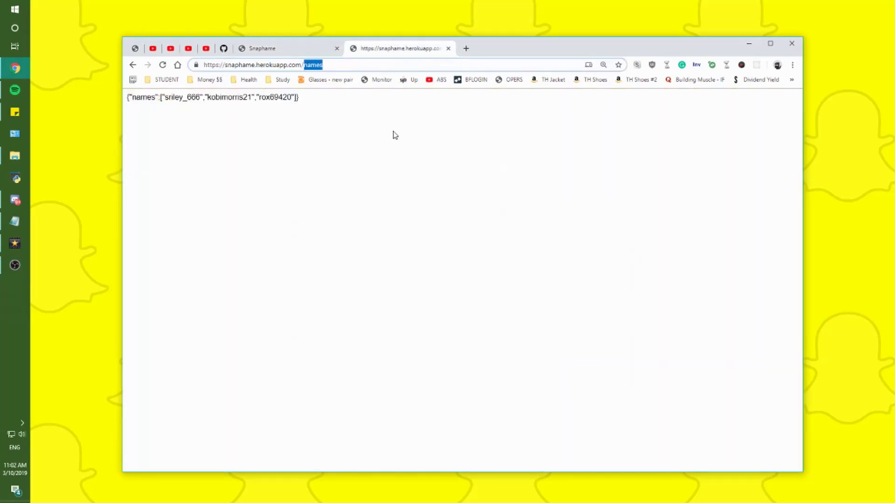
double_click(175, 98)
double_click(229, 98)
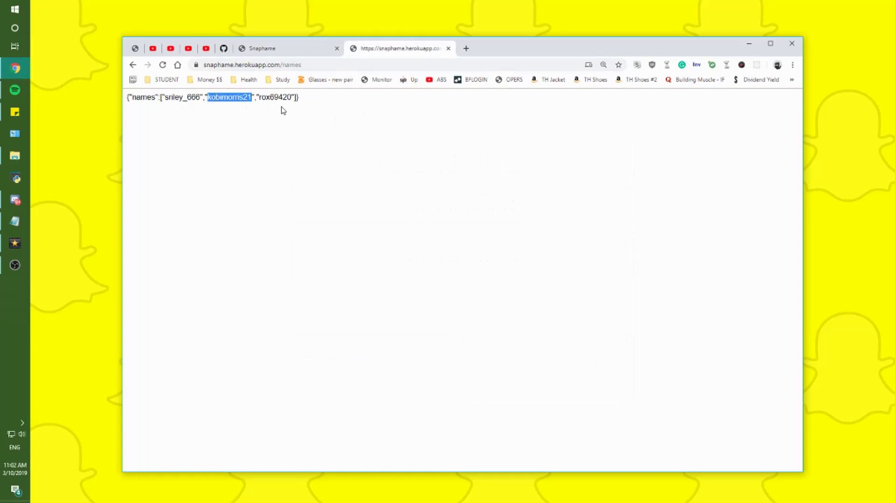
click(285, 98)
double_click(173, 98)
double_click(232, 99)
double_click(284, 98)
click(332, 103)
drag(332, 106, 124, 104)
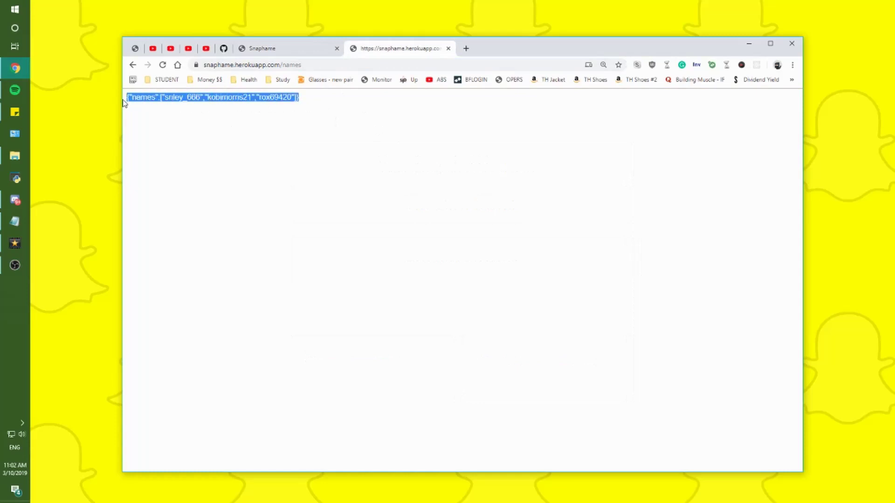
click(276, 106)
drag(338, 106, 173, 100)
triple_click(173, 100)
click(242, 115)
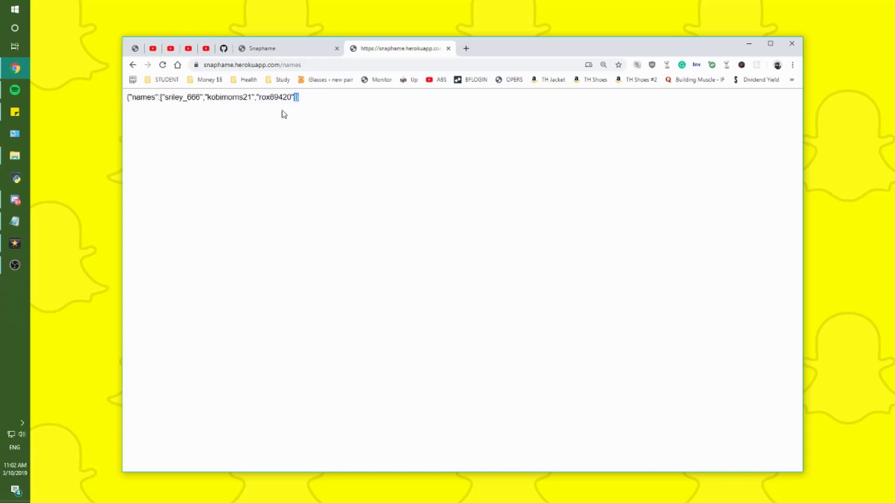
triple_click(284, 113)
click(221, 121)
click(334, 65)
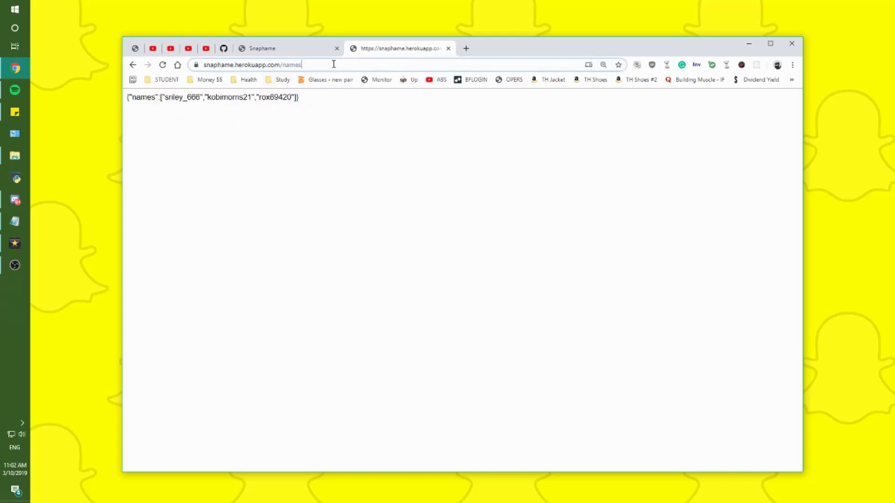
click(237, 134)
click(306, 65)
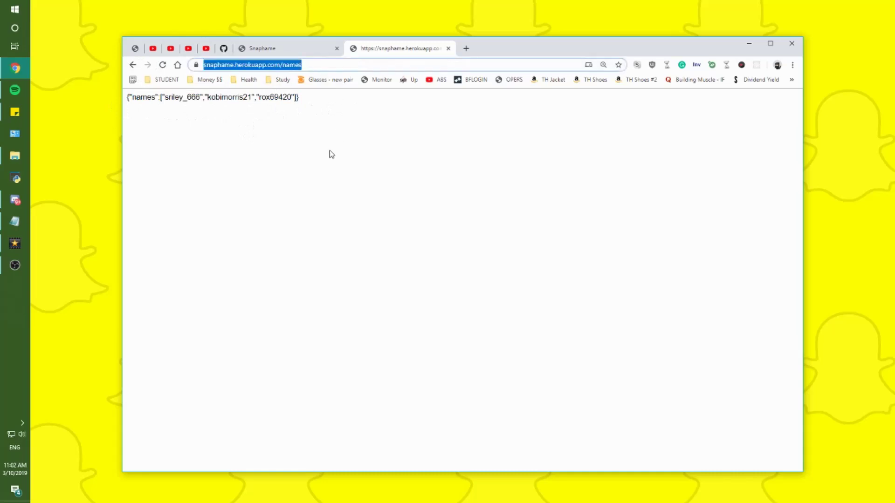
click(293, 131)
double_click(178, 97)
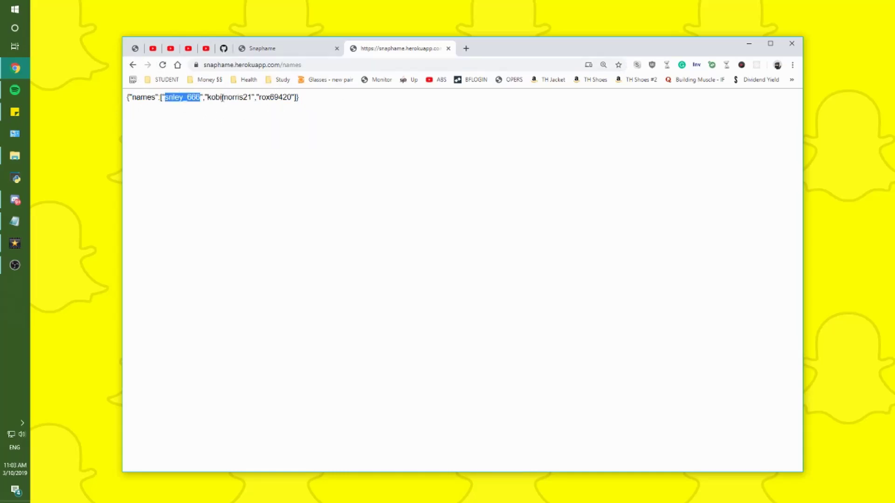
double_click(222, 98)
double_click(277, 97)
click(290, 136)
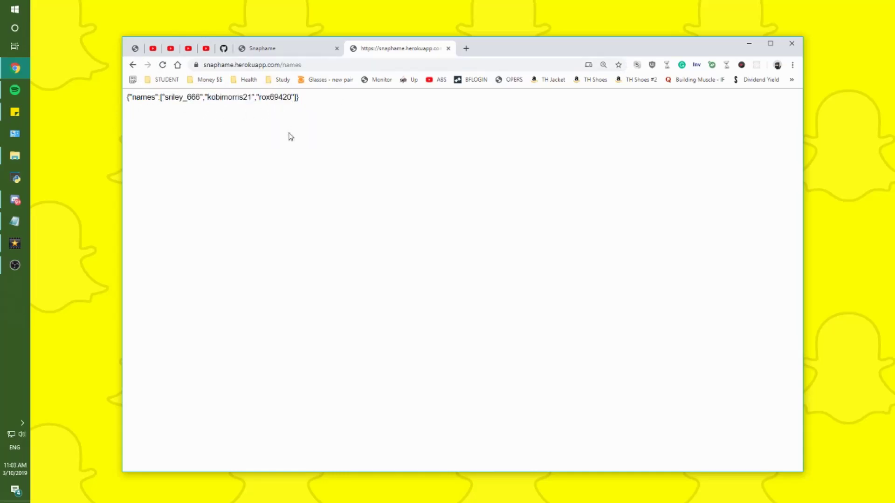
double_click(277, 97)
double_click(230, 97)
double_click(185, 97)
click(225, 137)
Return to the Snaphame sign-up form and shift the browser window slightly
click(293, 52)
click(379, 52)
click(305, 46)
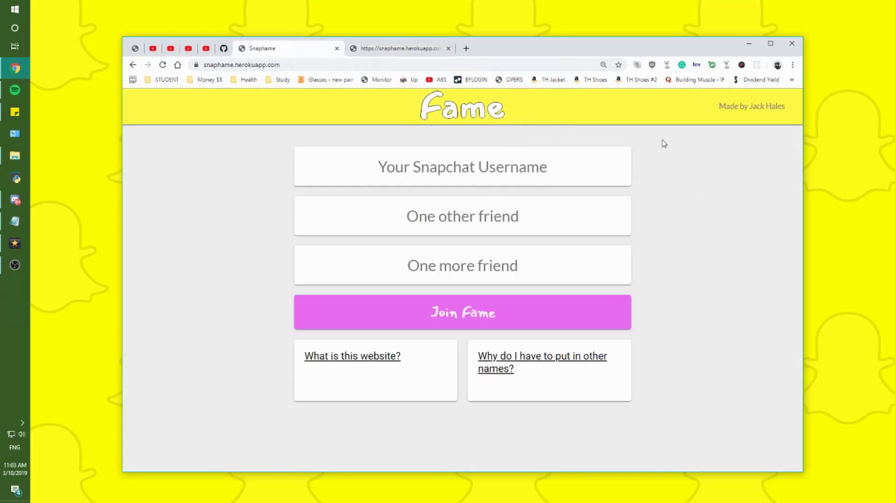
drag(520, 52, 524, 52)
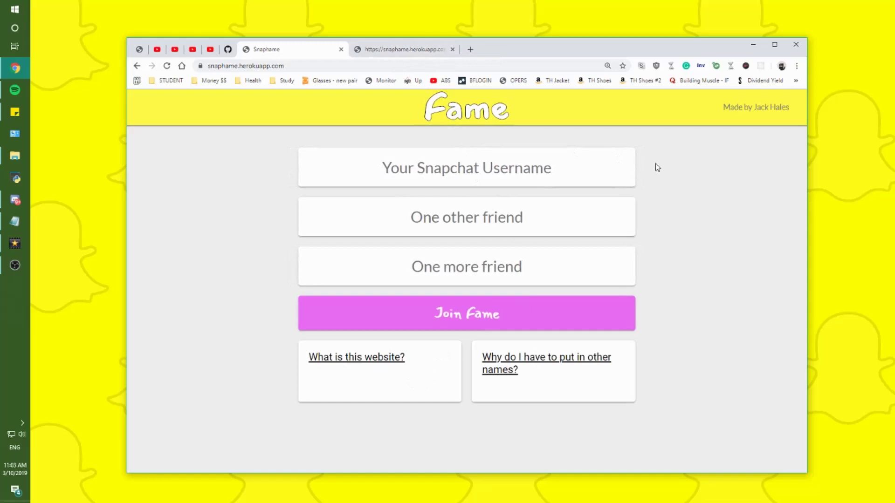
Compare the sign-up form with the /names page and review the username data returned there
click(406, 49)
click(276, 50)
click(418, 55)
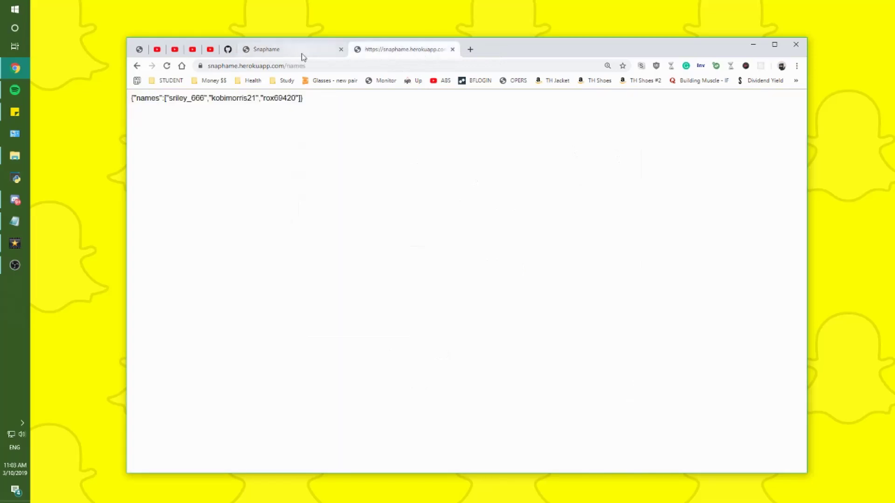
click(296, 55)
click(395, 51)
drag(373, 116, 120, 110)
click(210, 120)
drag(368, 115, 119, 115)
click(272, 119)
double_click(350, 67)
click(290, 113)
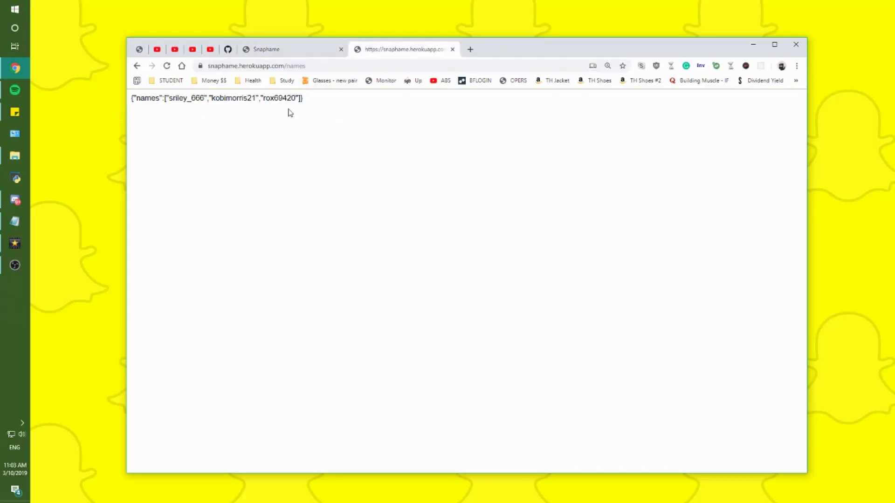
double_click(242, 116)
click(261, 123)
Show the desktop, launch TeamViewer and reposition its window
key(super+d)
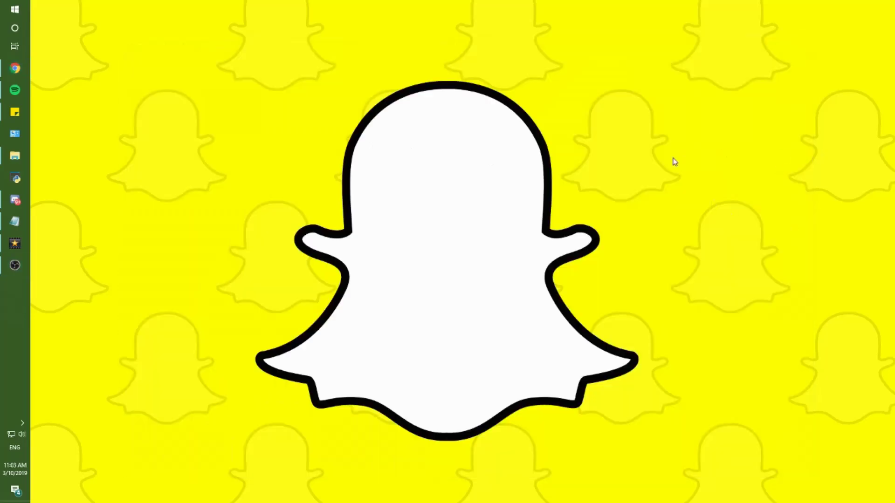
key(super)
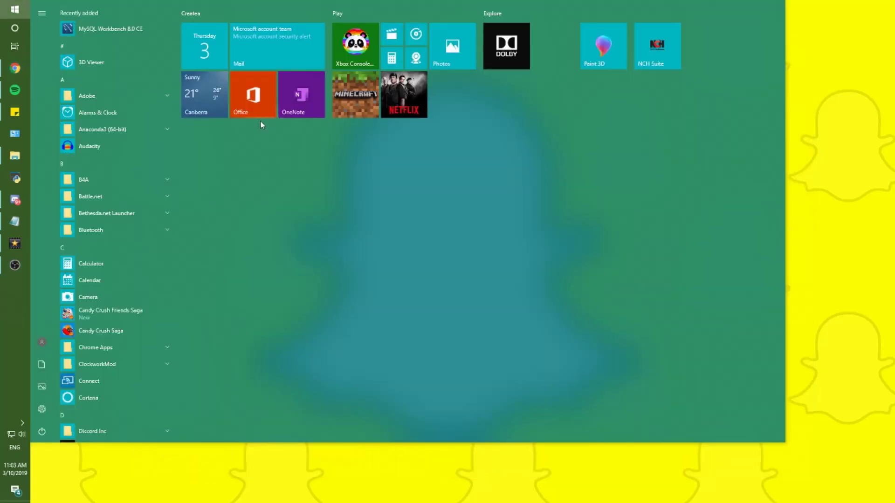
text(teamviewer)
key(Return)
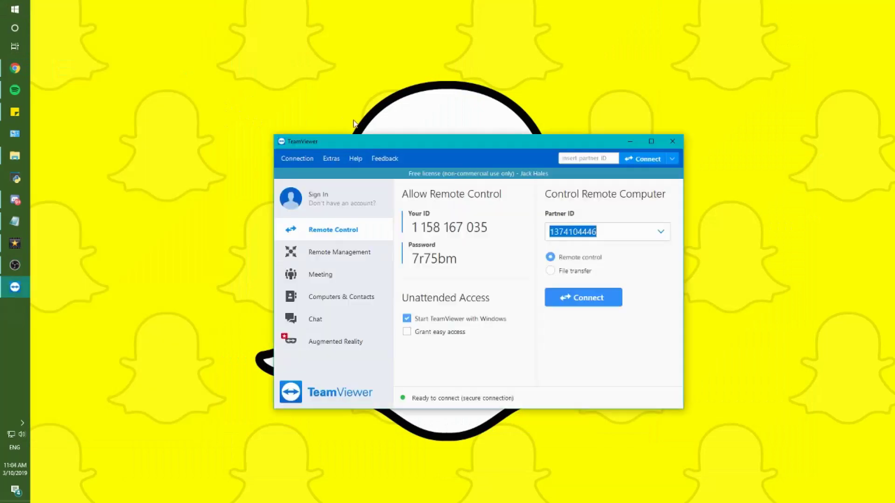
drag(463, 145, 440, 148)
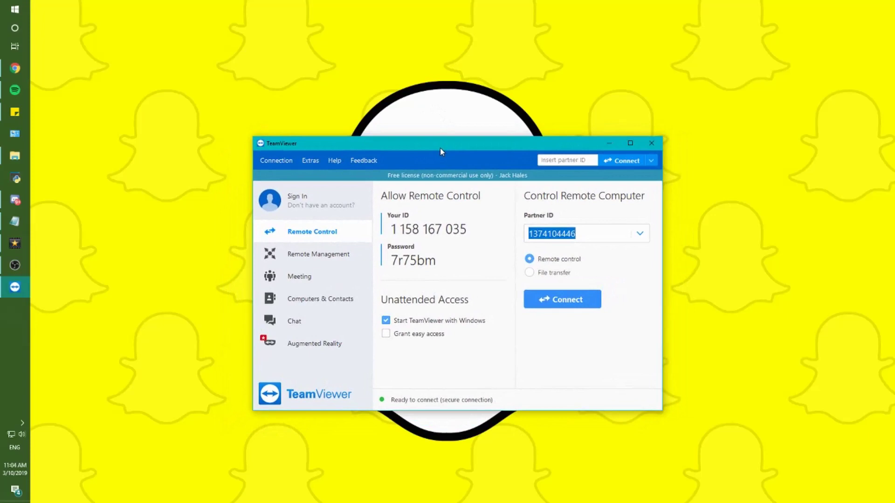
drag(440, 147, 438, 152)
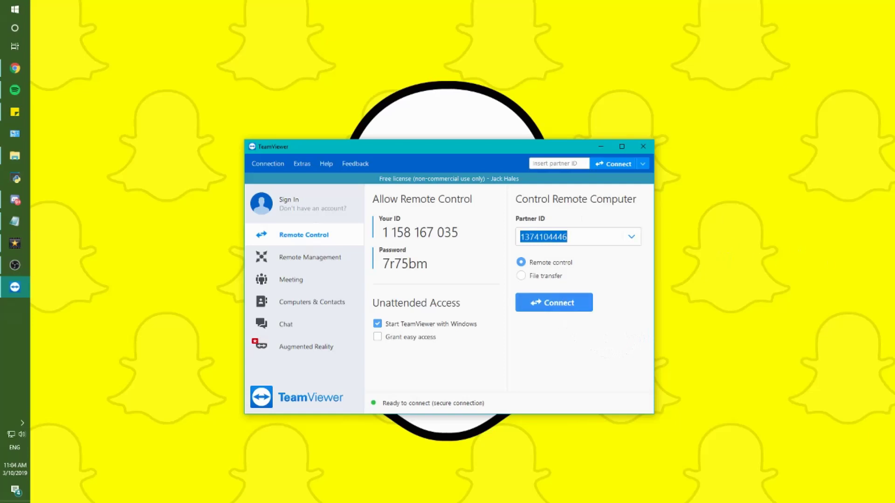
Connect to the preset partner device in Remote control mode, check QuickSupport on the phone and return to its home screen
key(alt+Tab)
click(613, 364)
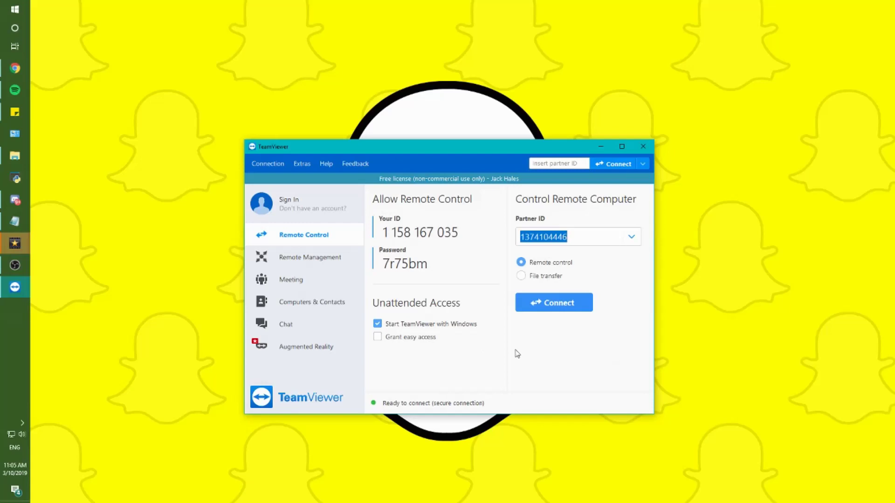
click(561, 302)
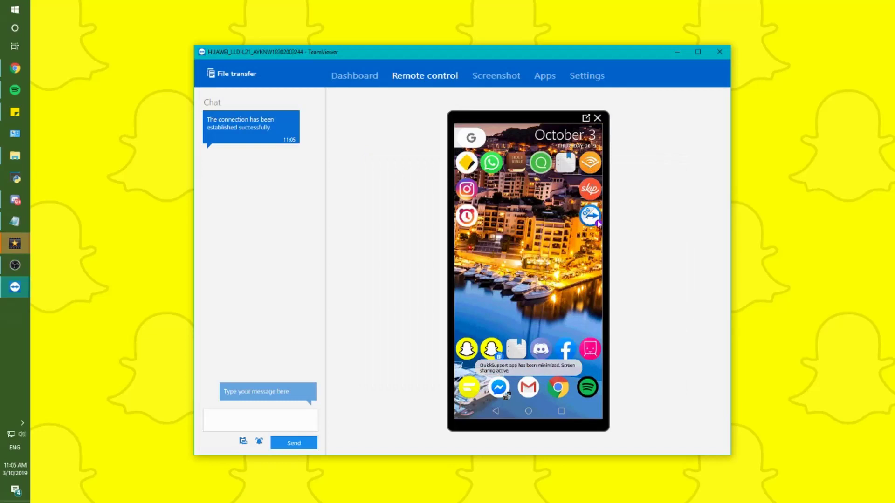
click(591, 217)
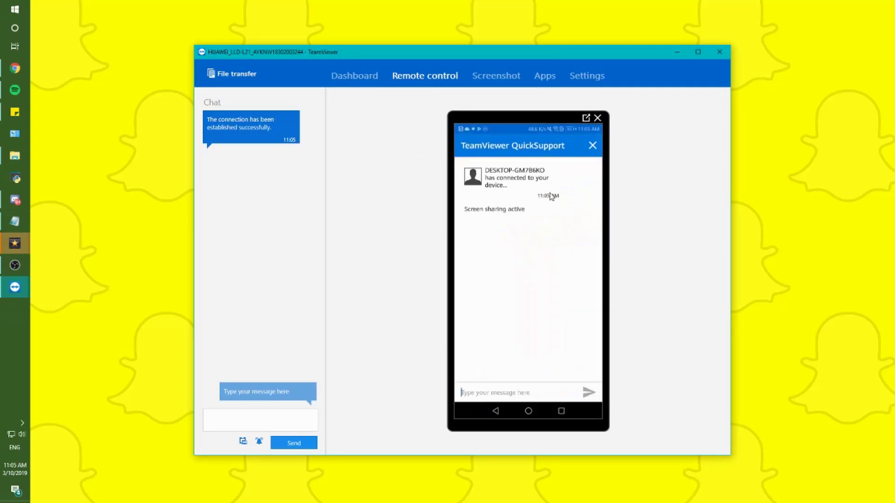
click(528, 412)
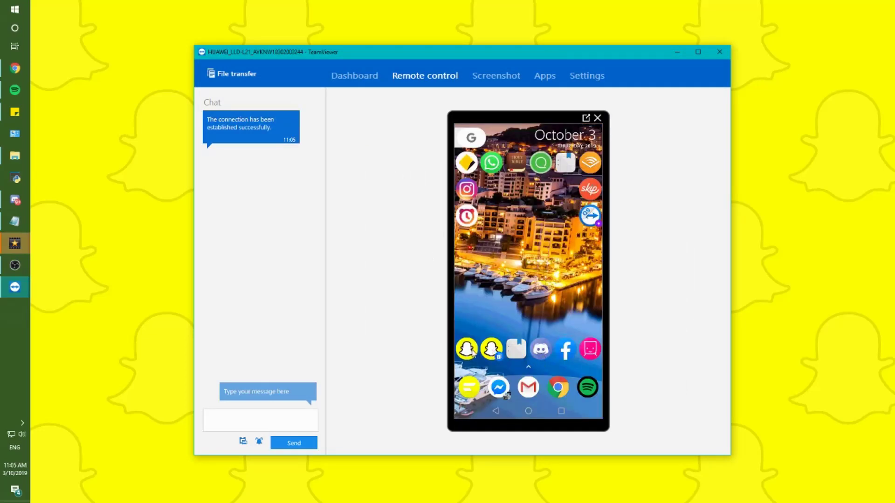
Launch Snapchat on the remote phone, open its Add Friends page and move the remote session window aside
click(467, 350)
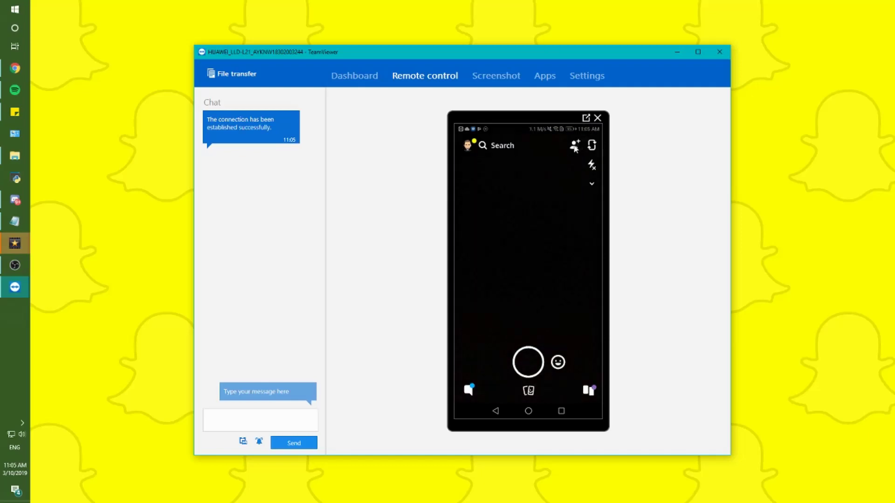
click(574, 147)
drag(537, 57, 683, 61)
Ignore the first friend request under Added Me and activate the Find Friends field
click(736, 215)
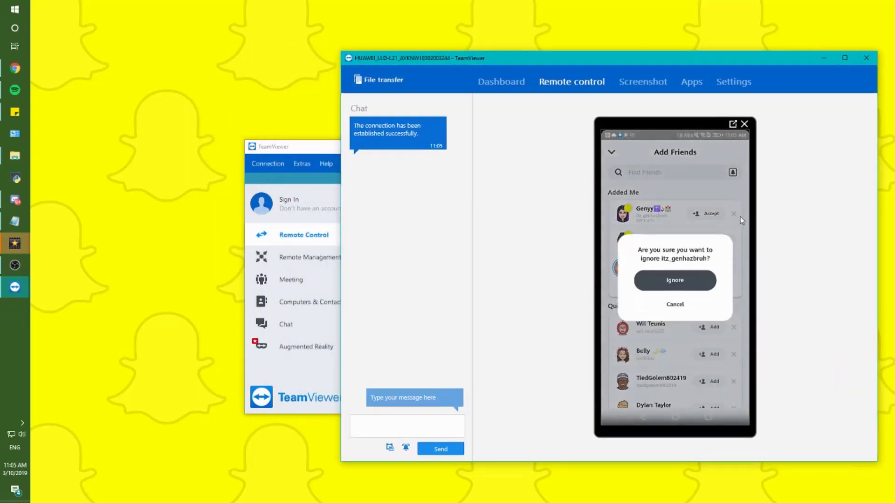
click(698, 276)
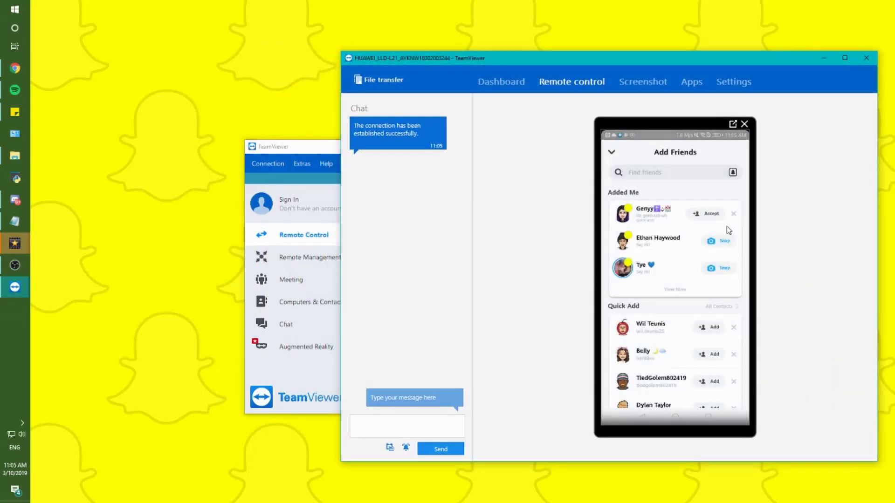
click(682, 173)
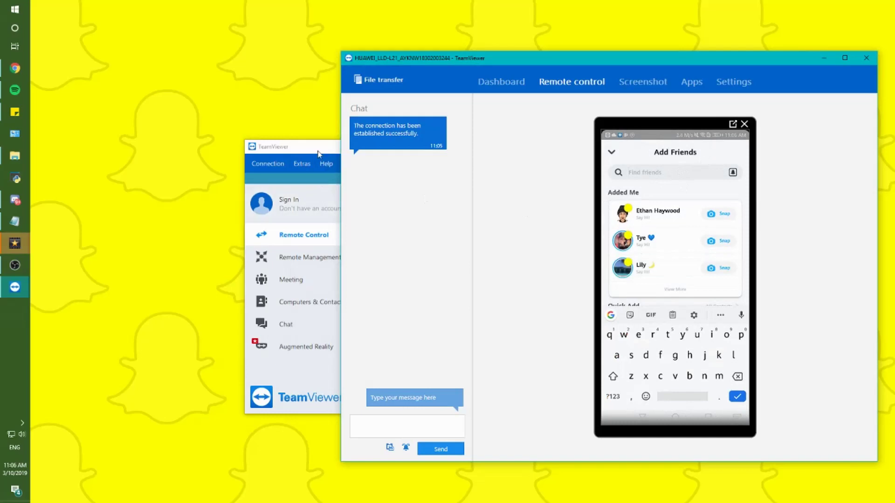
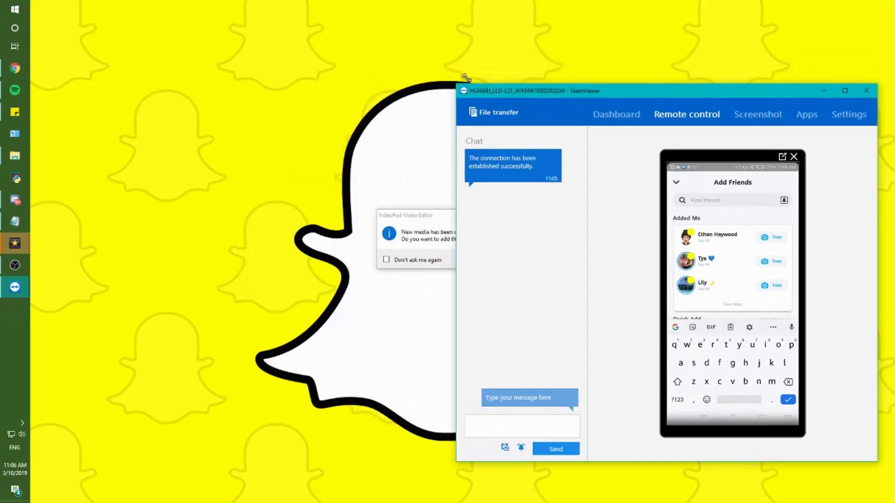
Dismiss VideoPad's prompt about new media and adjust the size of the remote session window
click(447, 243)
click(525, 259)
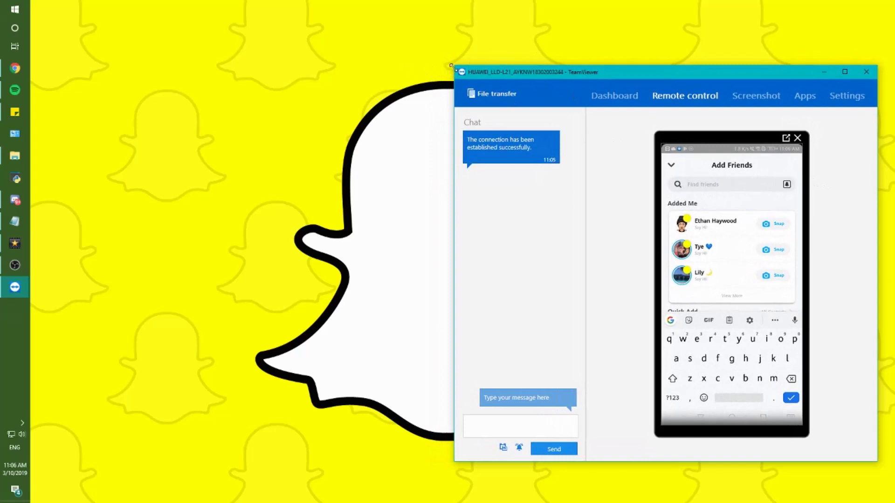
mouse_move(452, 66)
mouse_down()
mouse_move(499, 101)
mouse_move(417, 106)
mouse_move(451, 91)
mouse_move(427, 68)
mouse_move(361, 70)
mouse_move(468, 109)
mouse_move(391, 114)
mouse_move(444, 94)
mouse_move(418, 80)
mouse_move(440, 62)
mouse_move(447, 77)
mouse_up()
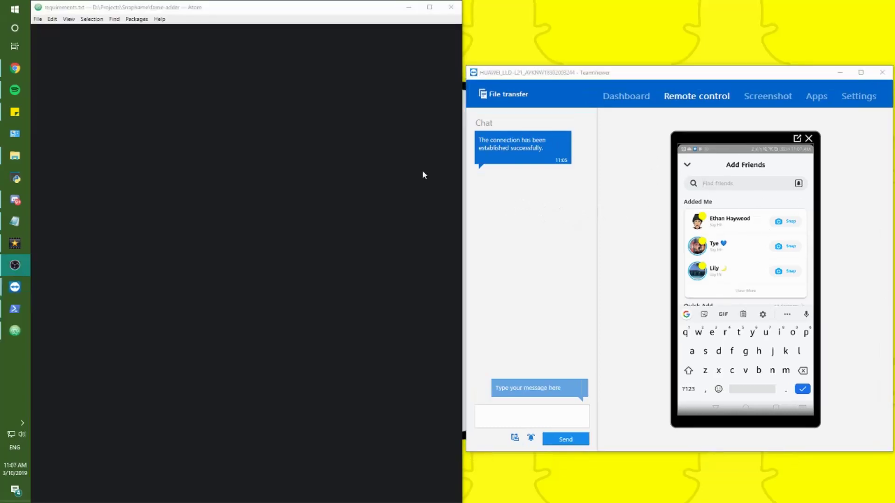
Close requirements.txt in Atom and place the cursor at the end of the alreadyUsed line in prime.py
click(227, 179)
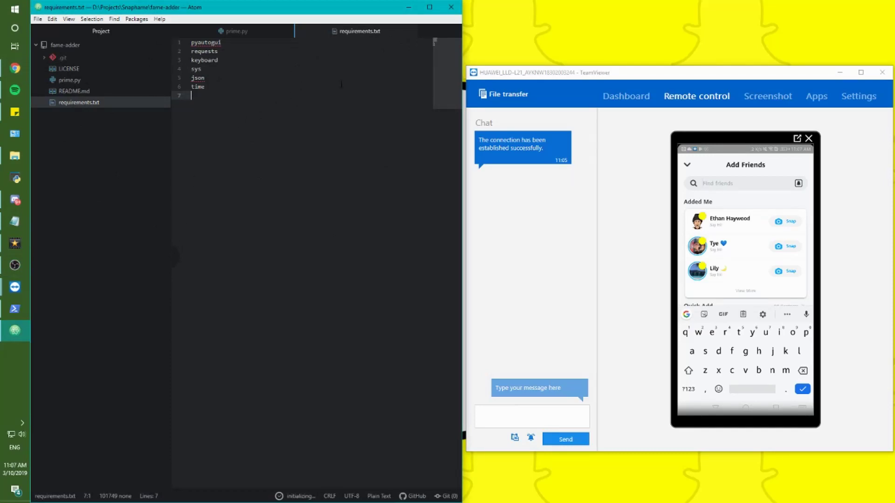
key(ctrl+w)
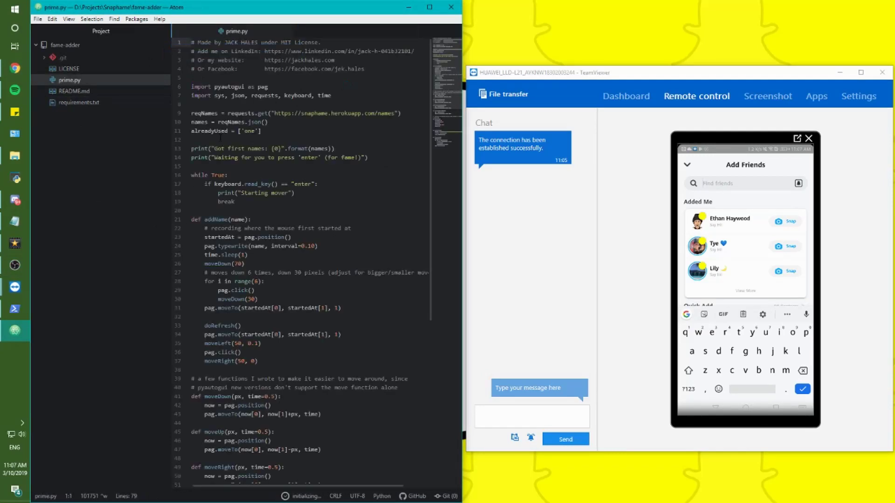
click(325, 135)
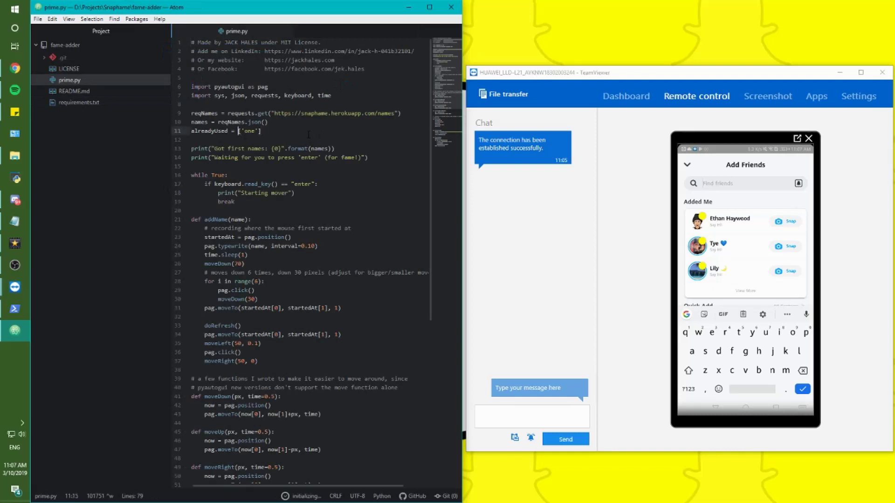
key(End)
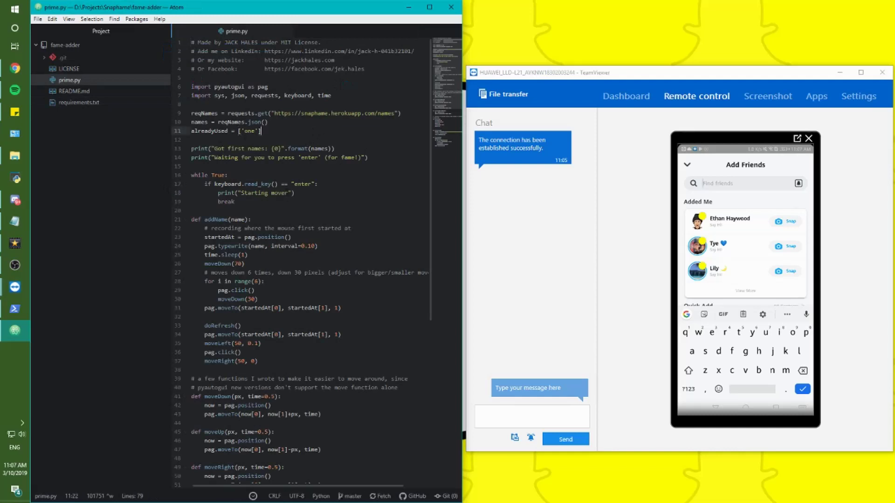
Run prime.py, reposition its console and compare the fetched names with the Snaphame /names page in Chrome
key(F5)
drag(311, 93, 292, 159)
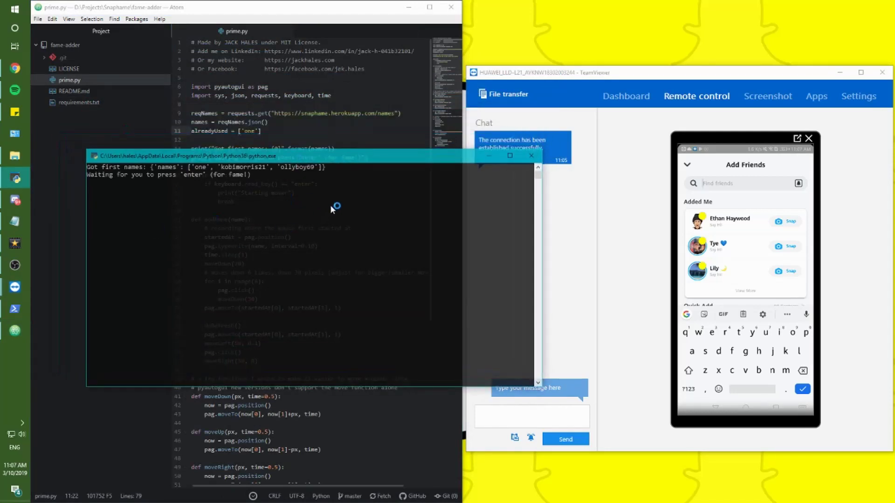
click(588, 227)
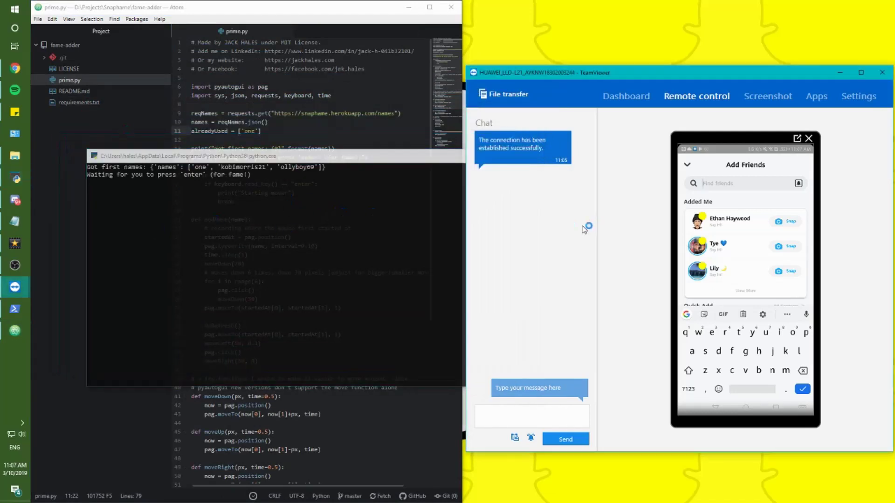
click(96, 174)
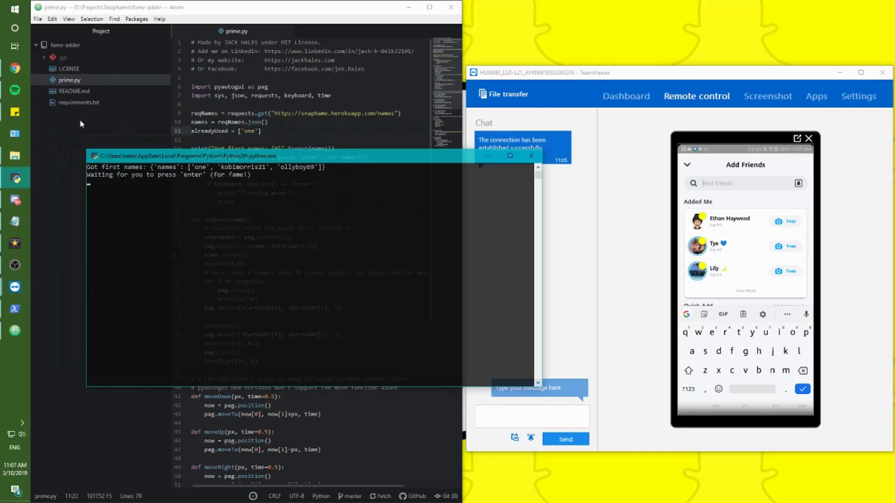
click(15, 68)
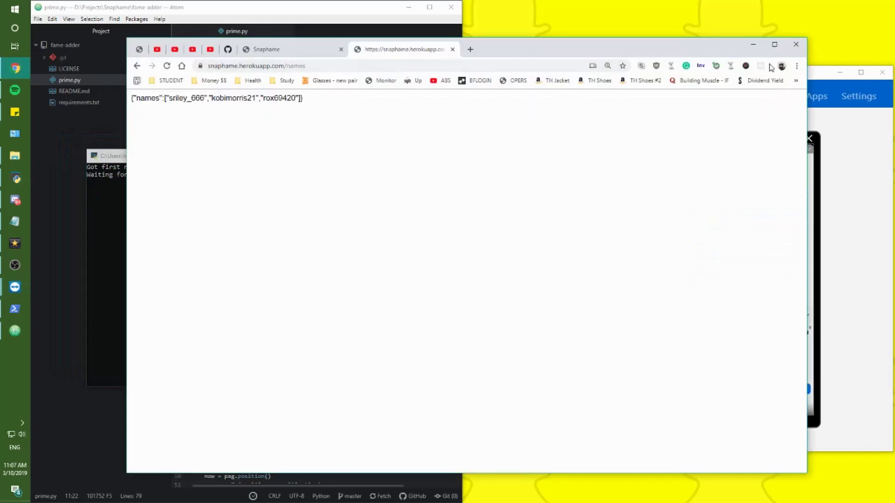
click(753, 44)
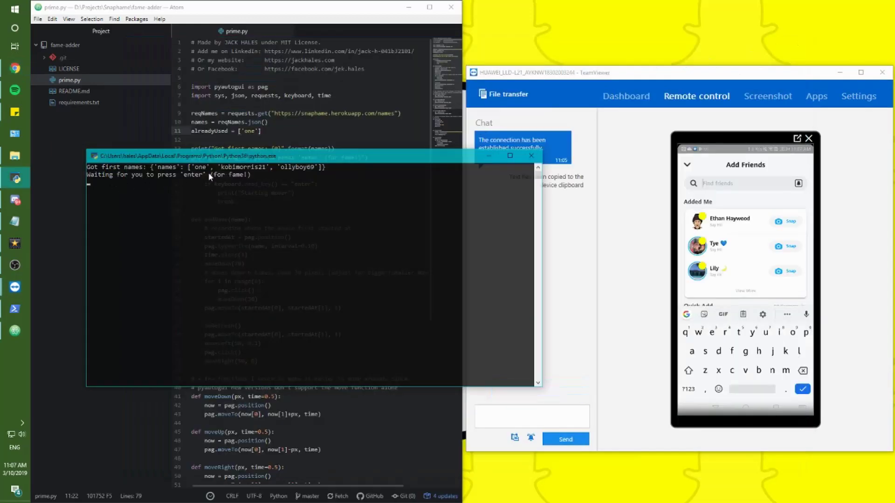
Try to start the script's mover with the pointer at the end of the phone's Find Friends field
click(592, 77)
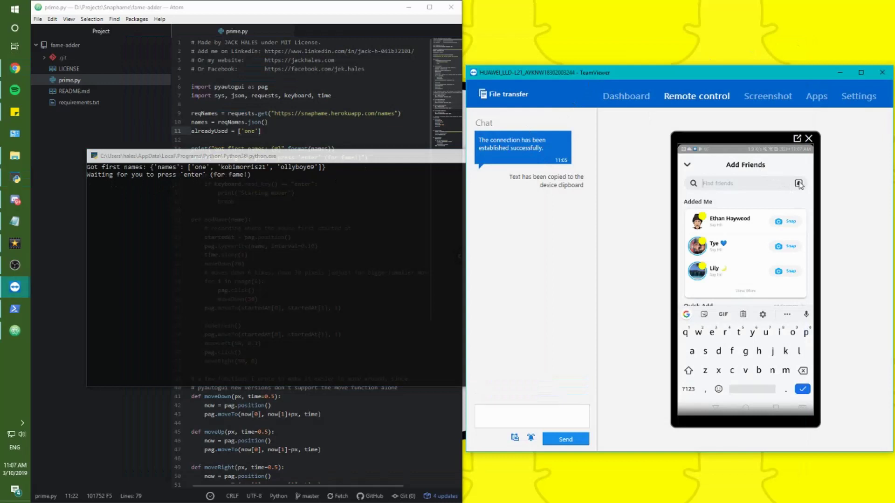
key(Return)
click(801, 217)
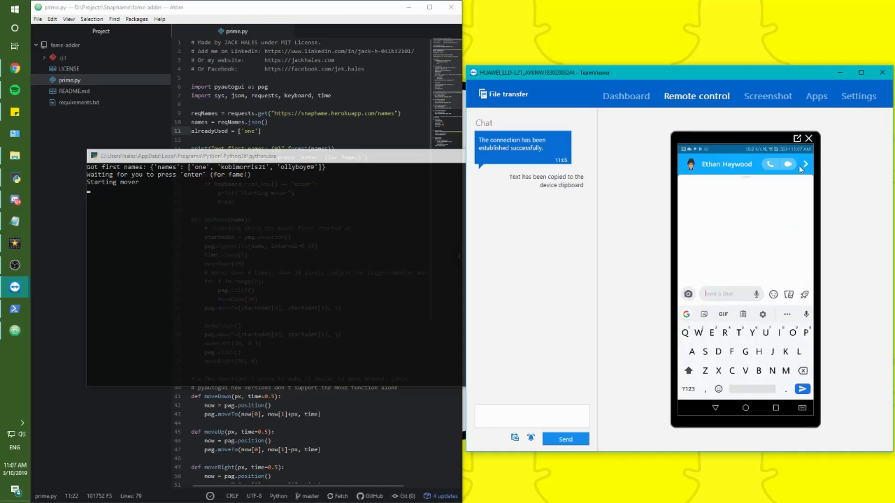
Leave the opened chat to return to Add Friends and close the running script's console
click(692, 164)
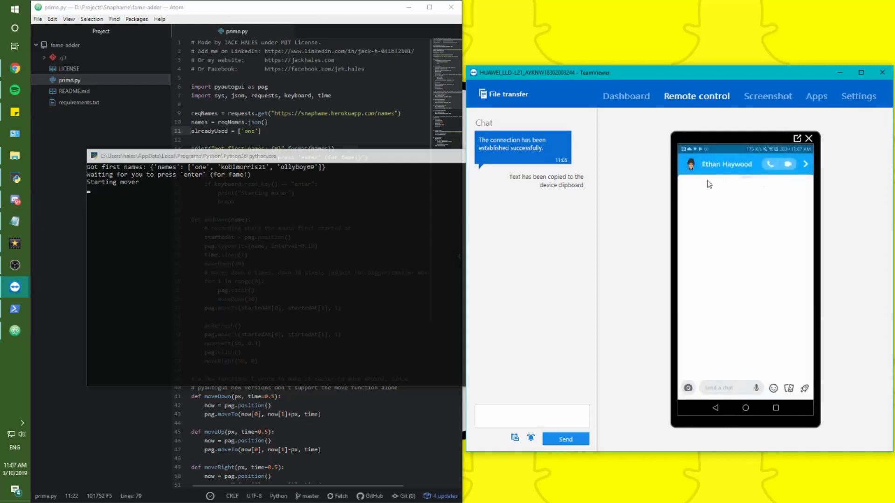
click(713, 186)
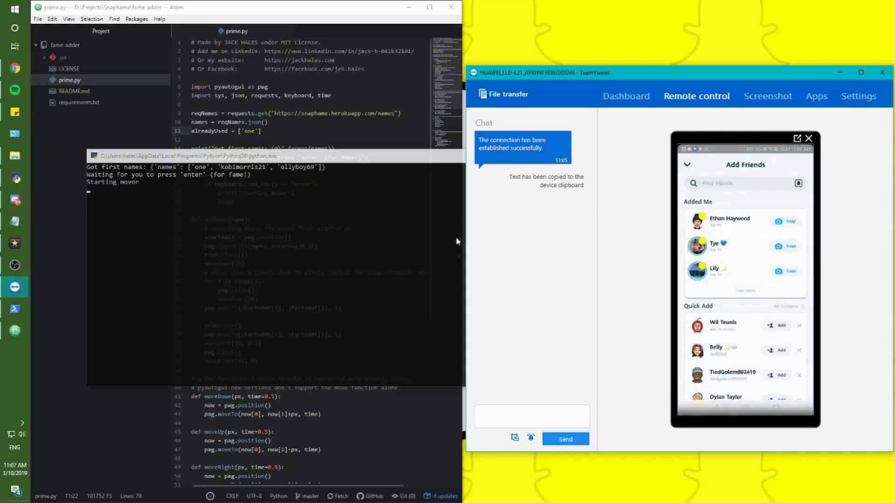
click(422, 245)
click(420, 248)
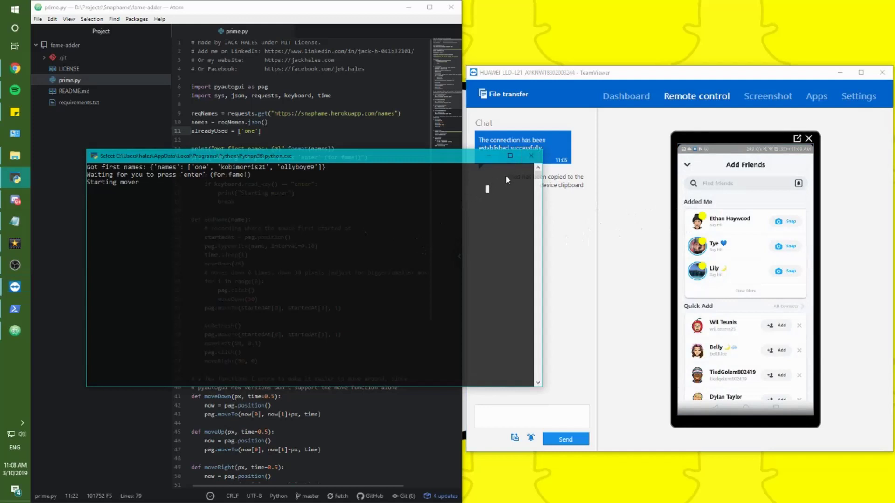
click(584, 100)
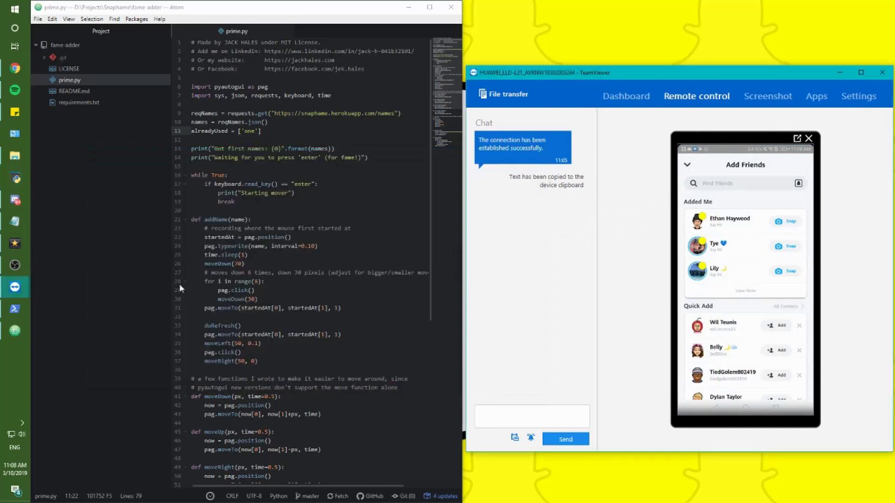
Activate the phone's Find Friends field, run prime.py again and shift its console window
click(737, 185)
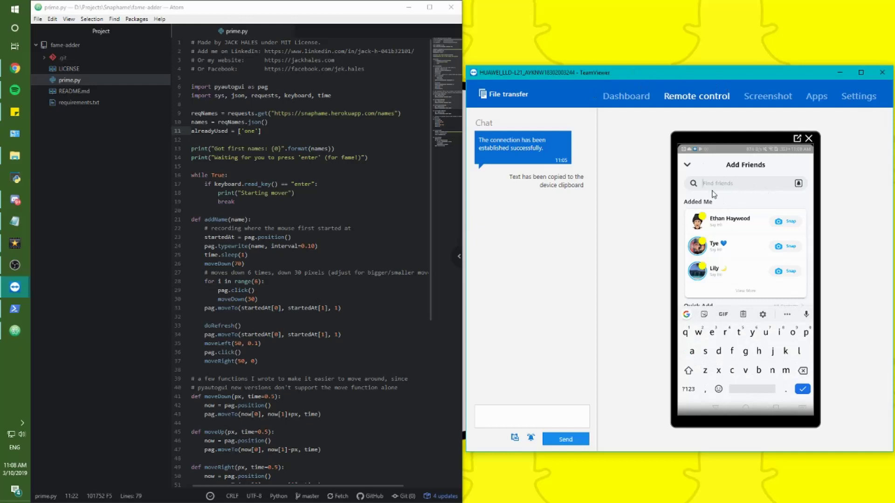
click(255, 193)
key(F5)
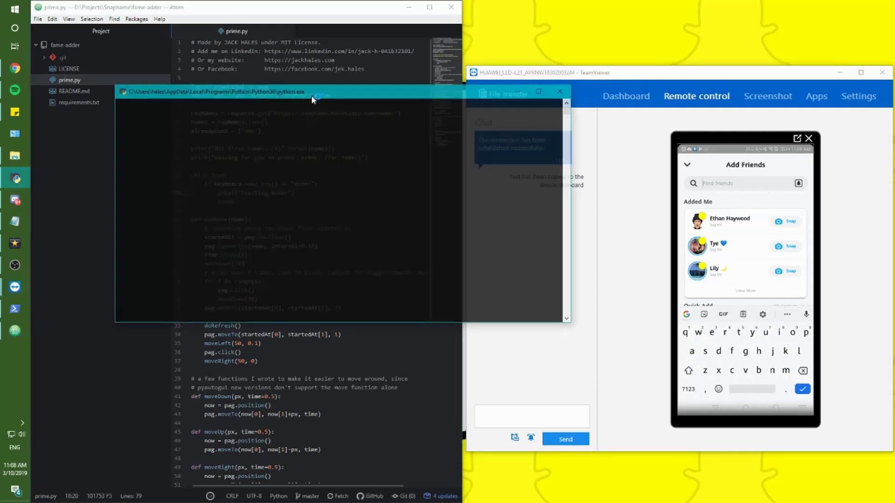
drag(312, 95, 290, 106)
Return to the remote phone, point at the end of the Find Friends field and start the script's mover
click(761, 170)
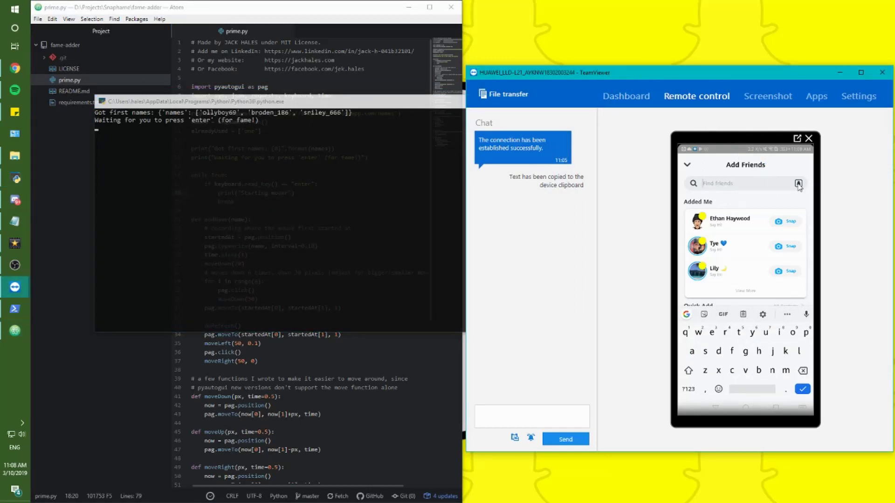
click(799, 184)
key(Return)
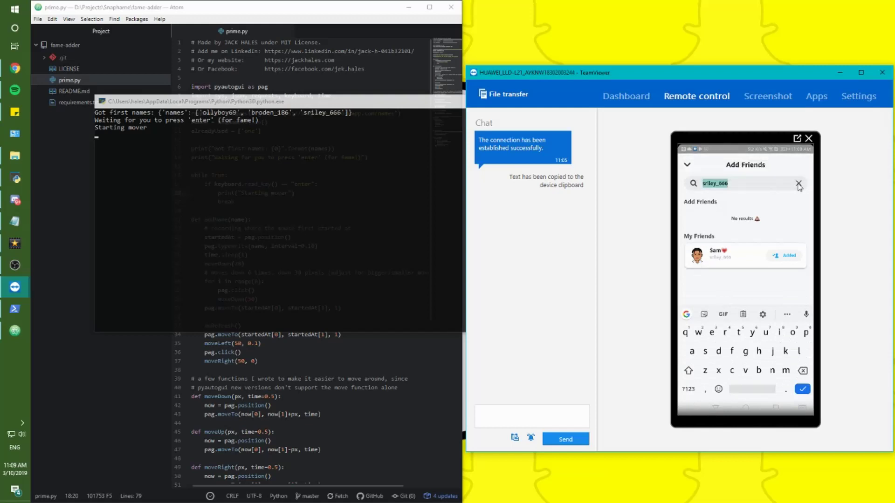
Search Add Friends for "three", add the matching account and close the Send To camera
text(three)
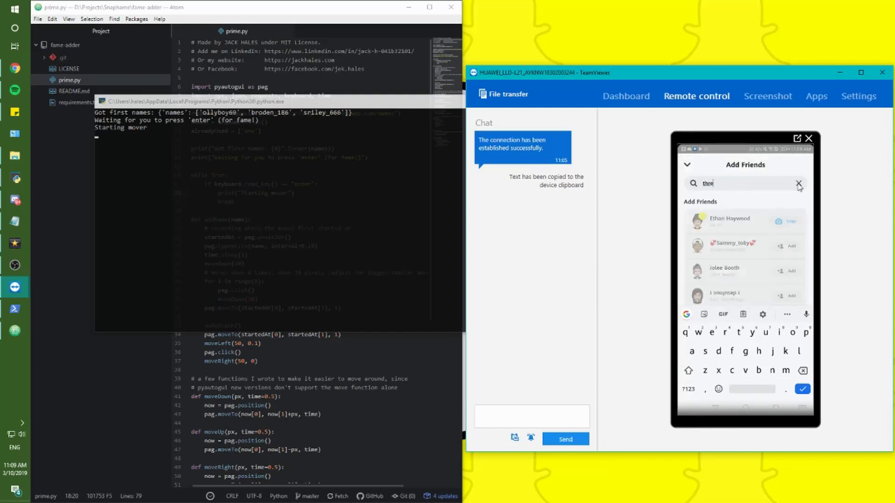
click(797, 224)
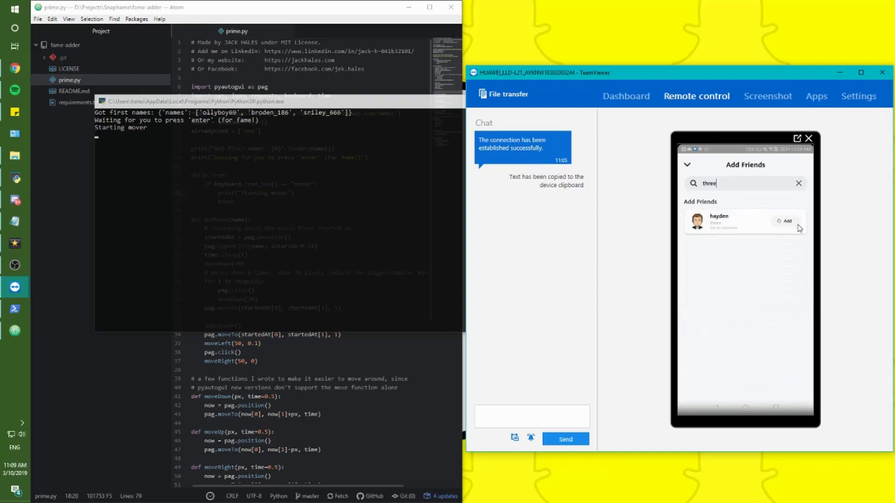
click(797, 255)
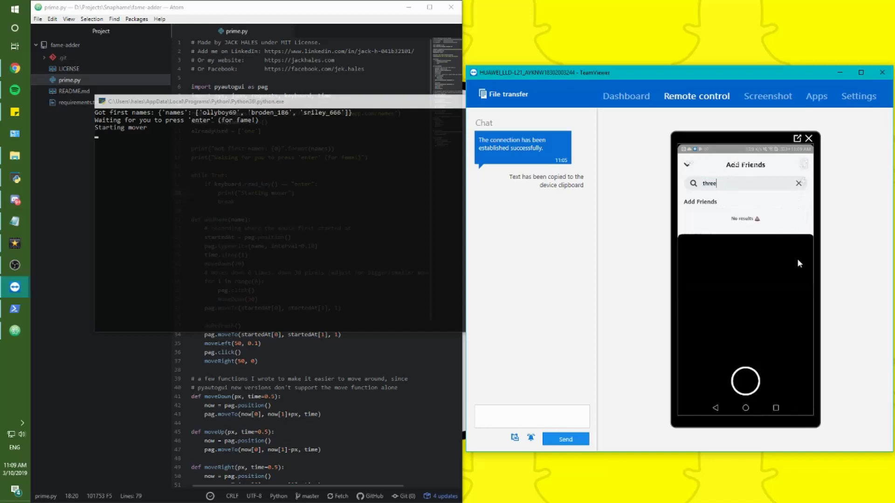
click(797, 279)
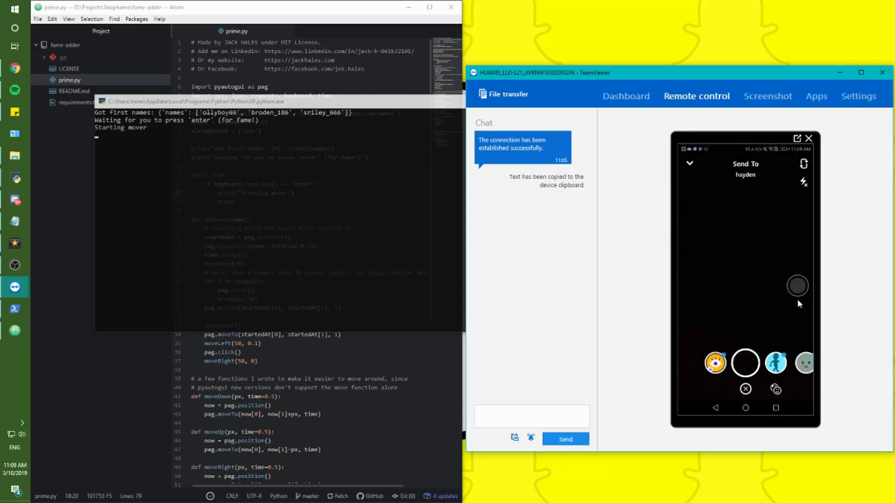
key(Escape)
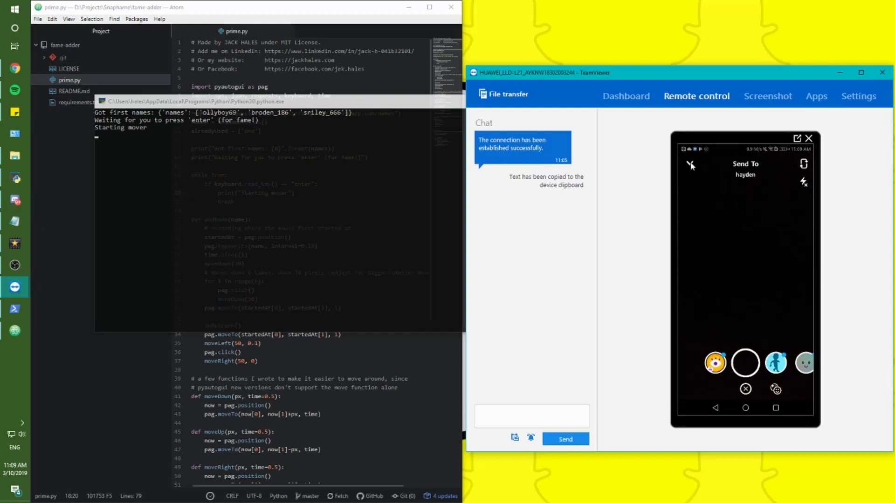
Replace the friend search with the next collected Snapchat username, select its add control and exit the Send To camera
click(799, 184)
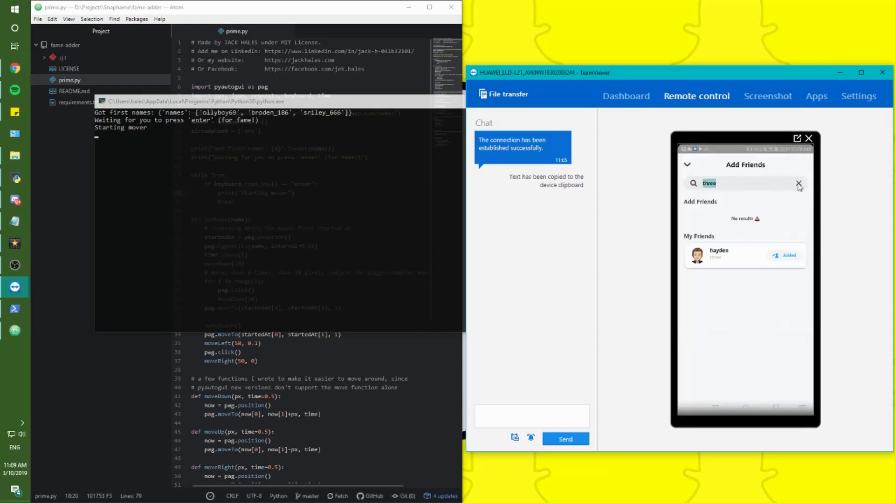
text(zraz4)
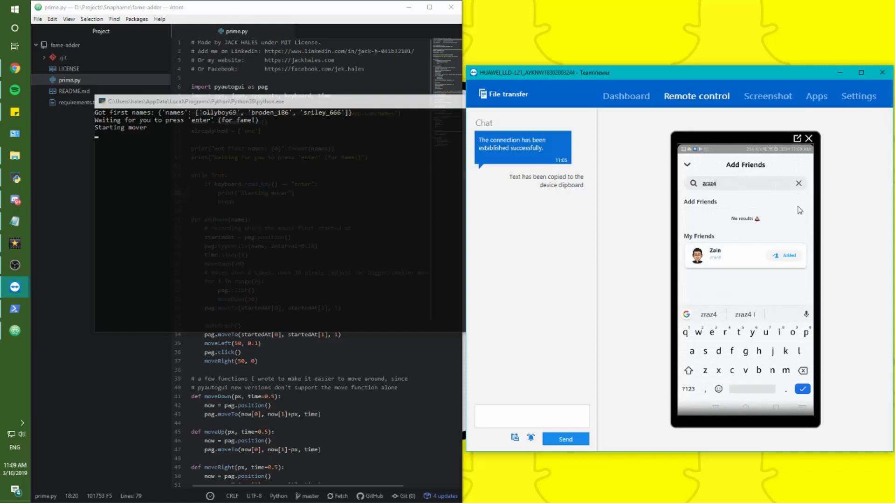
click(798, 263)
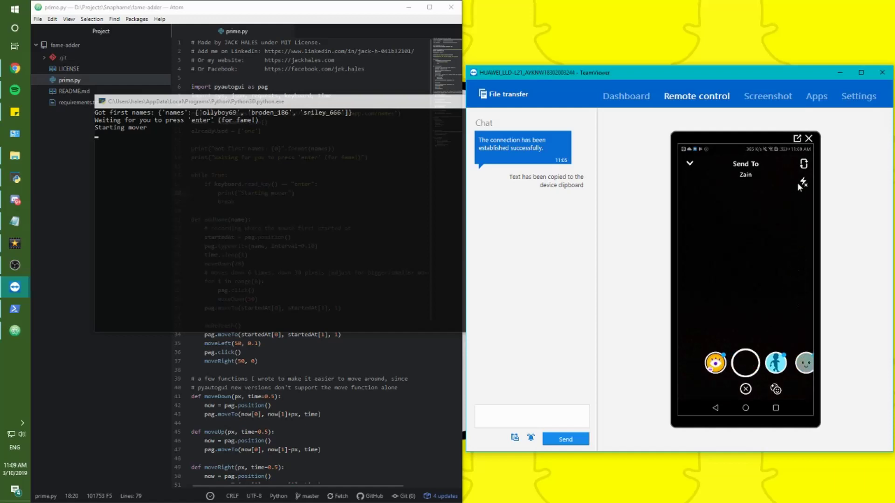
click(690, 163)
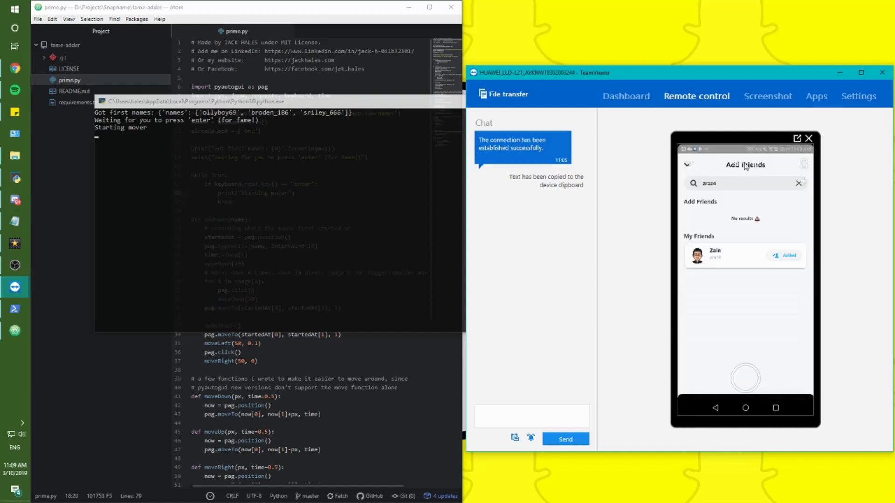
Close the running prime.py console and clear the username from the phone's Find Friends search
click(798, 185)
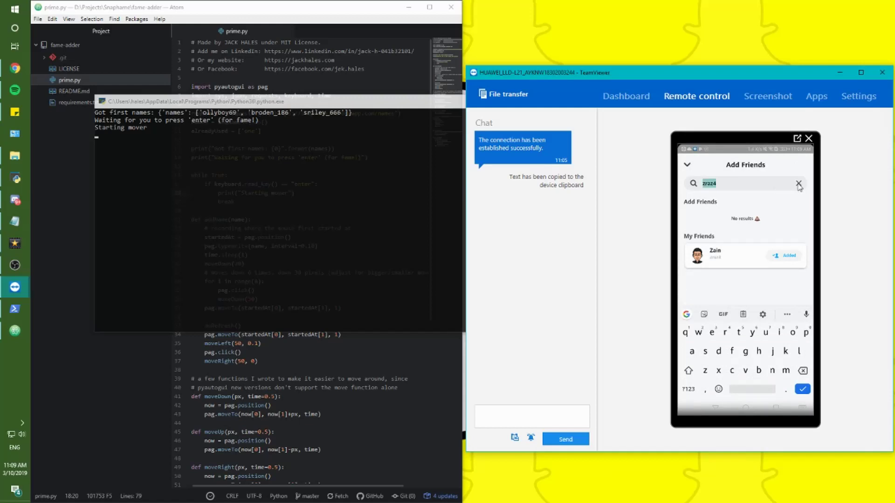
click(456, 128)
click(539, 102)
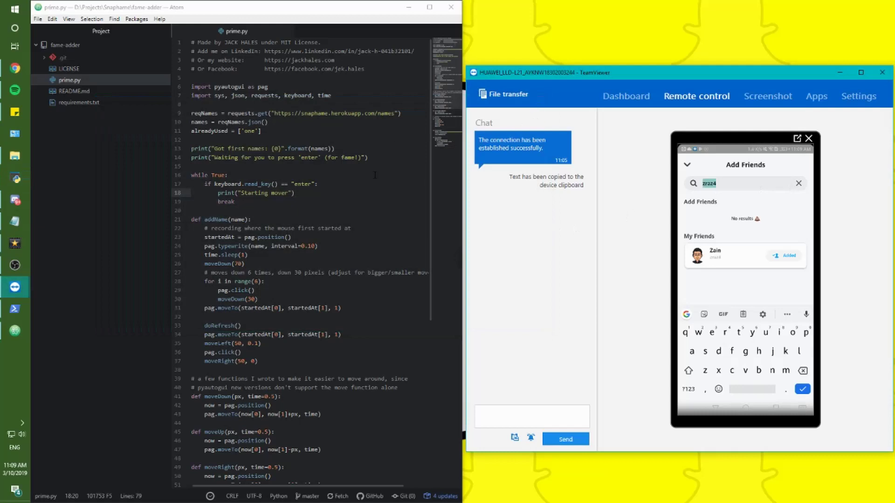
click(399, 158)
click(208, 158)
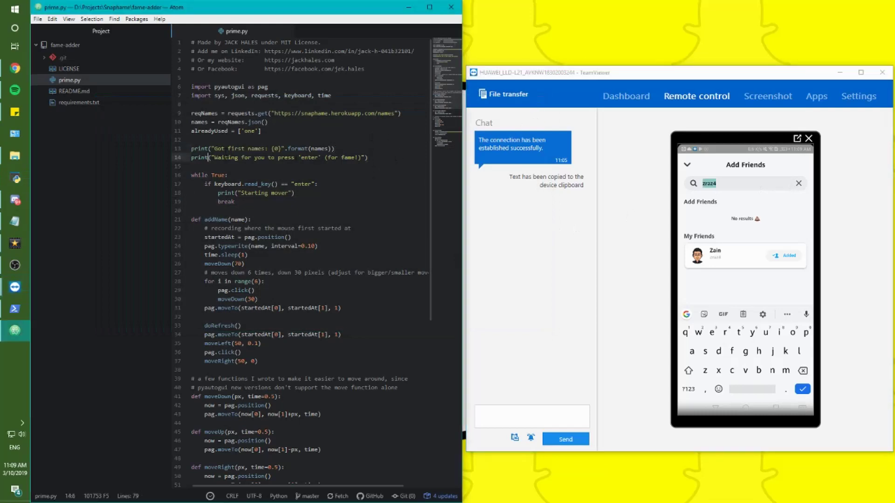
click(768, 222)
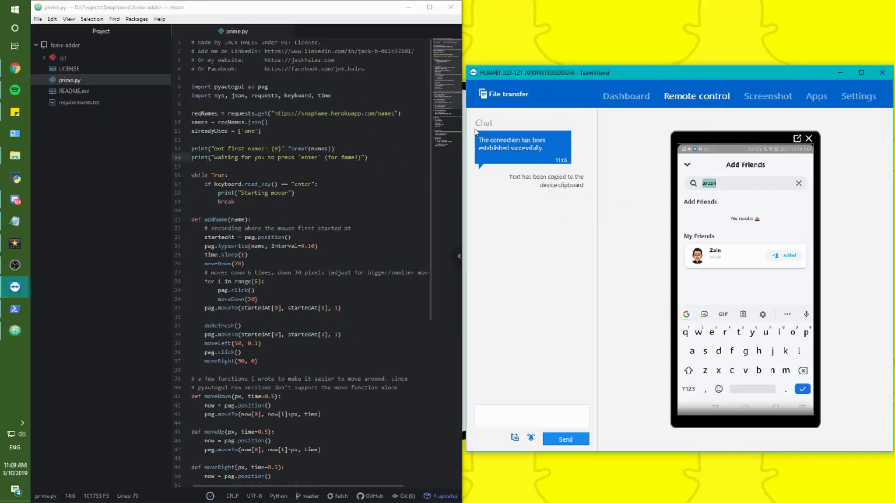
click(799, 184)
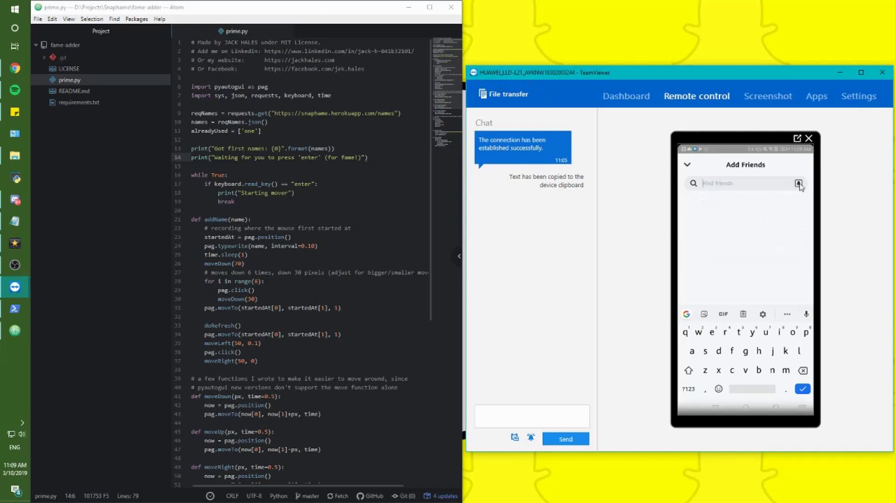
Switch to Chrome and look over the Snaphame sign-up form and the page listing its collected names
click(1, 68)
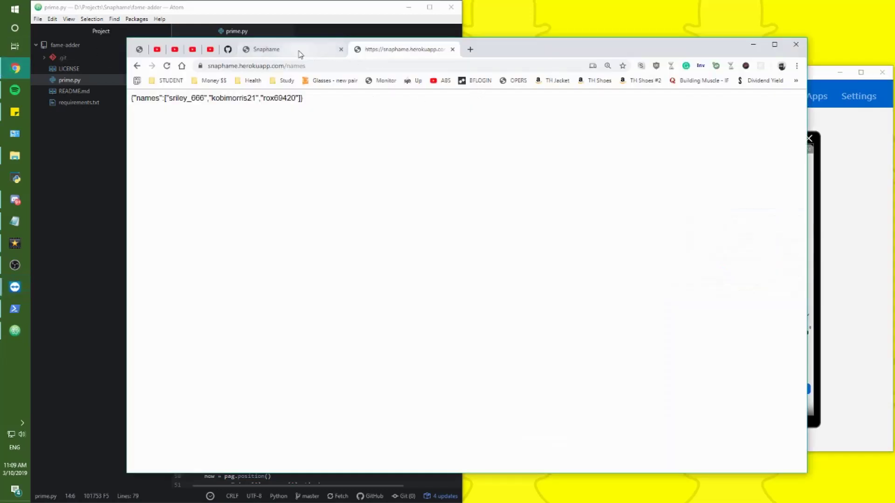
click(252, 52)
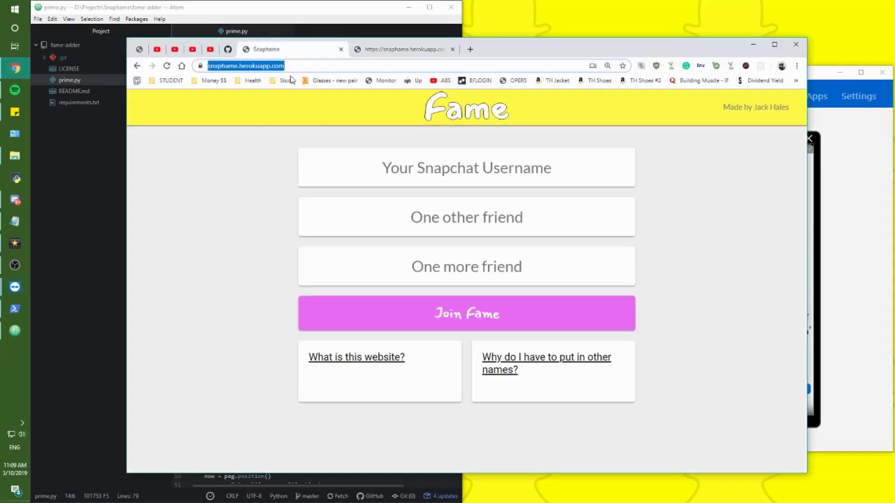
click(401, 49)
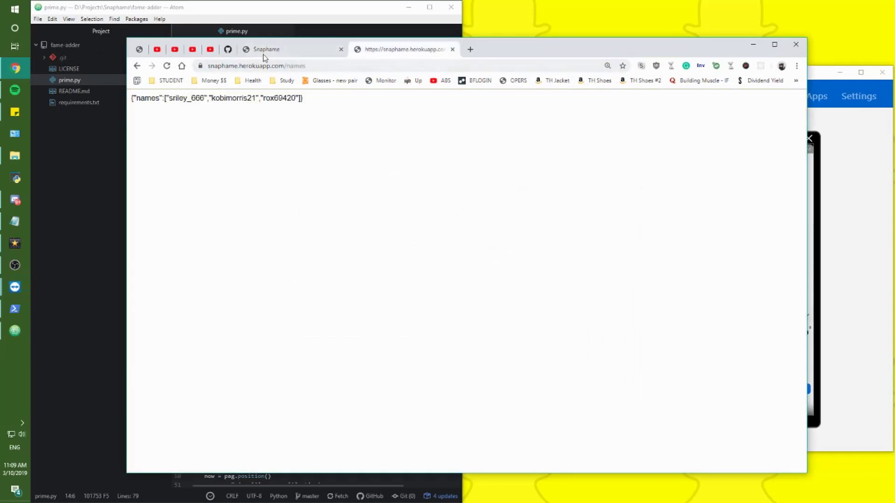
click(266, 51)
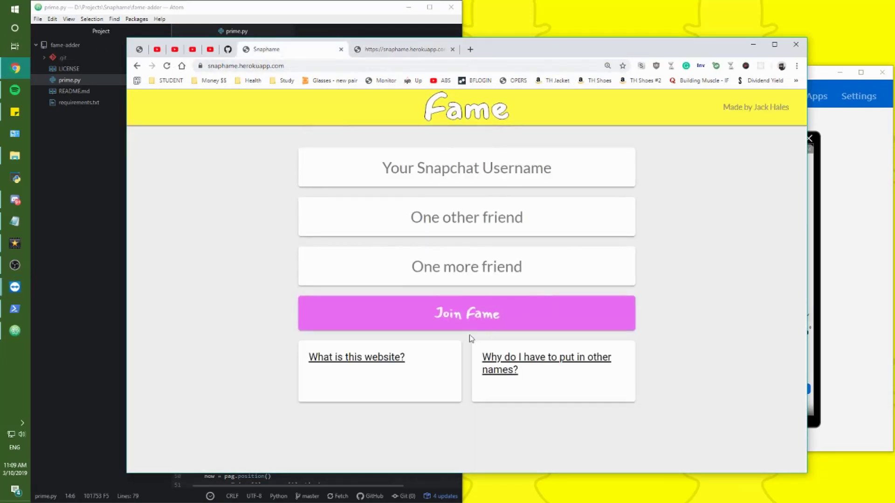
click(389, 51)
click(307, 50)
Return to Atom, widen its window and point out the addName function in prime.py
click(294, 10)
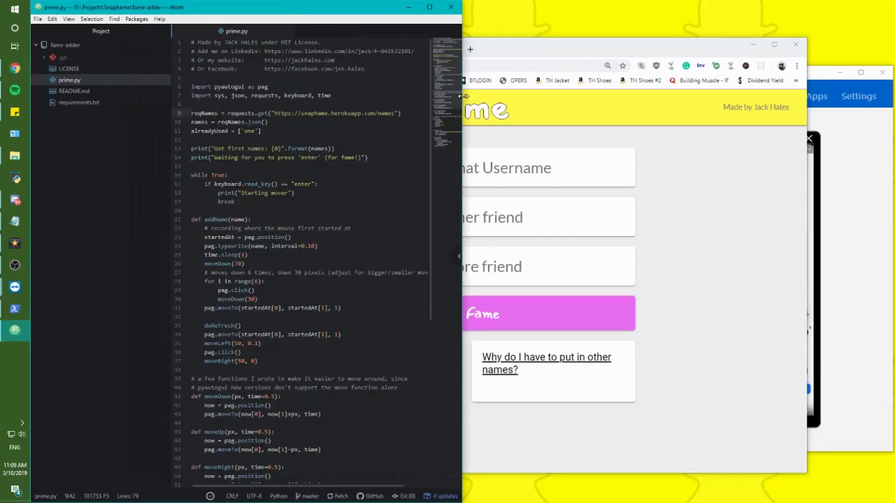
drag(463, 127, 599, 127)
scroll(363, 274, down, 1)
click(358, 206)
scroll(363, 274, up, 1)
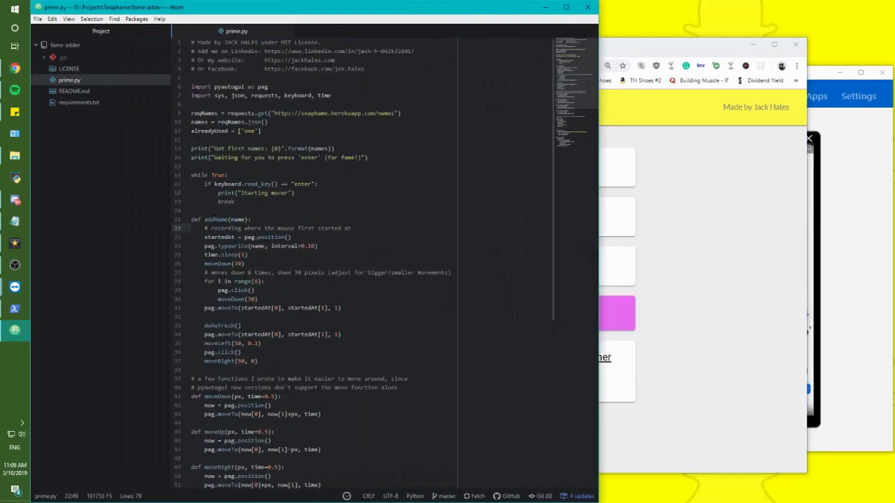
double_click(213, 219)
click(263, 136)
Bring the TeamViewer window forward and copy a screenshot of the phone frame showing Add Friends
click(807, 195)
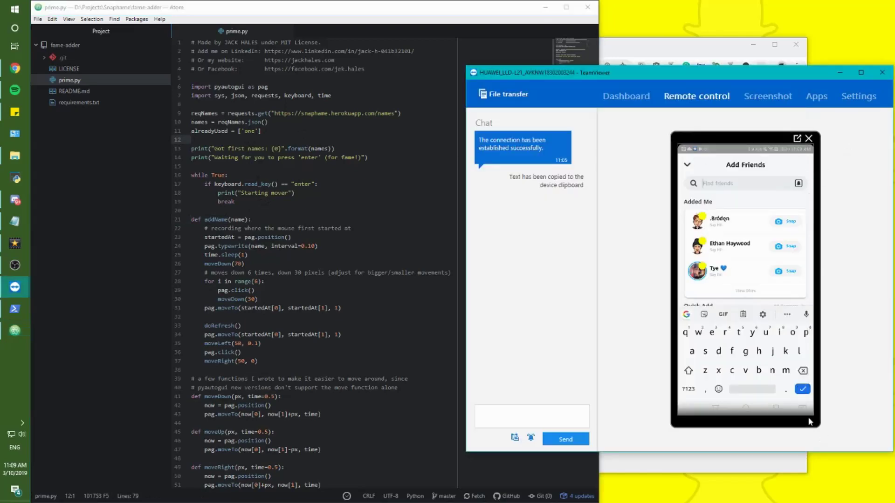
key(ctrl+Print)
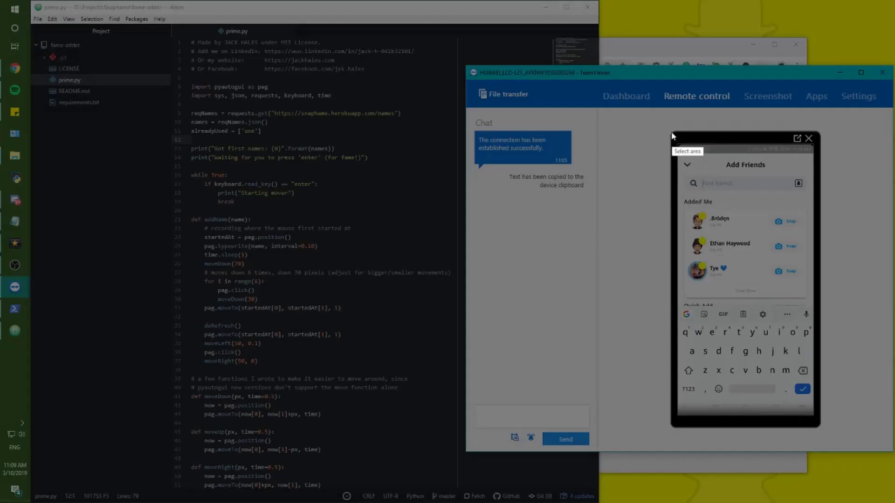
mouse_move(670, 131)
mouse_down()
mouse_move(847, 434)
mouse_move(821, 427)
mouse_up()
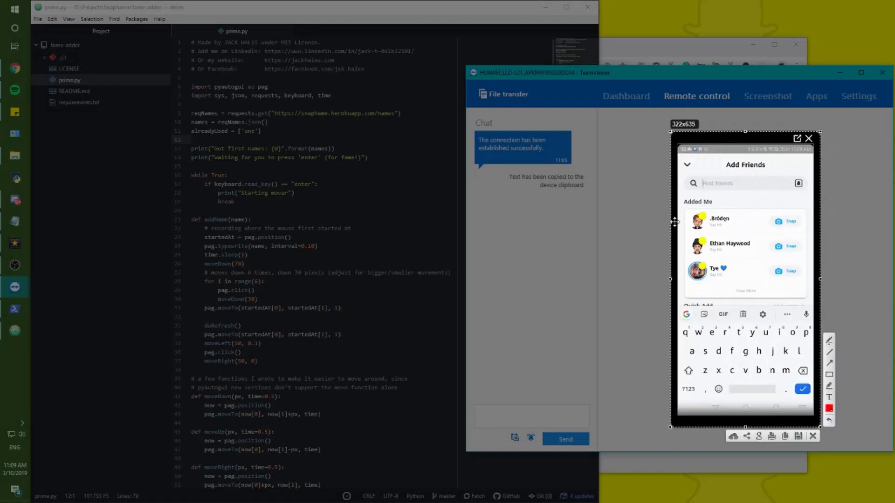
key(ctrl+c)
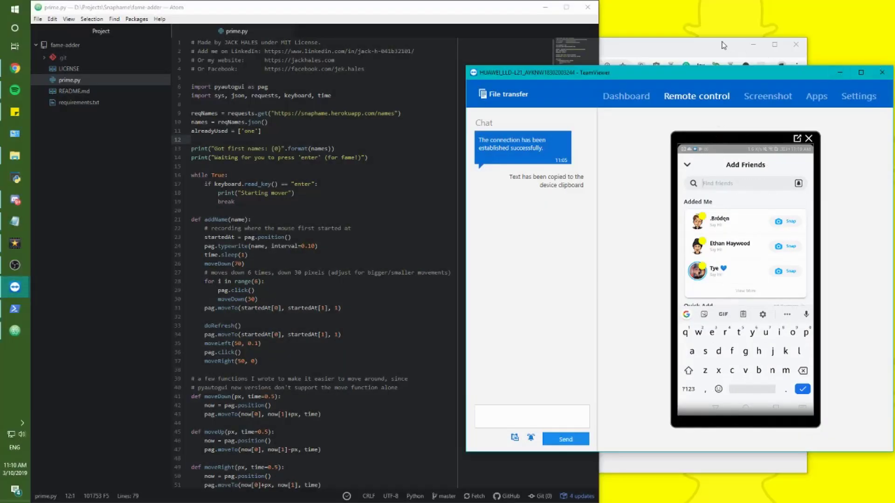
Switch back to Atom and read through prime.py, from the imports down to the mouse movement functions
click(840, 72)
key(alt+Tab)
key(alt+Tab)
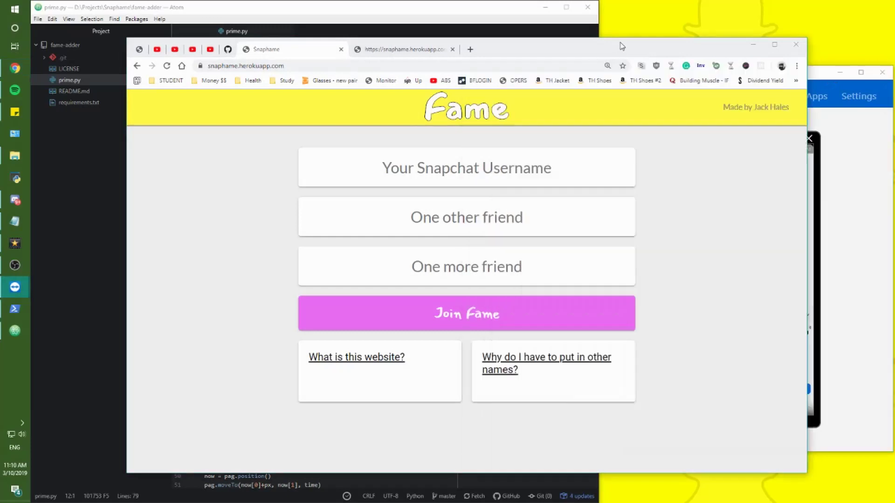
key(alt+Tab)
click(191, 166)
scroll(327, 261, down, 5)
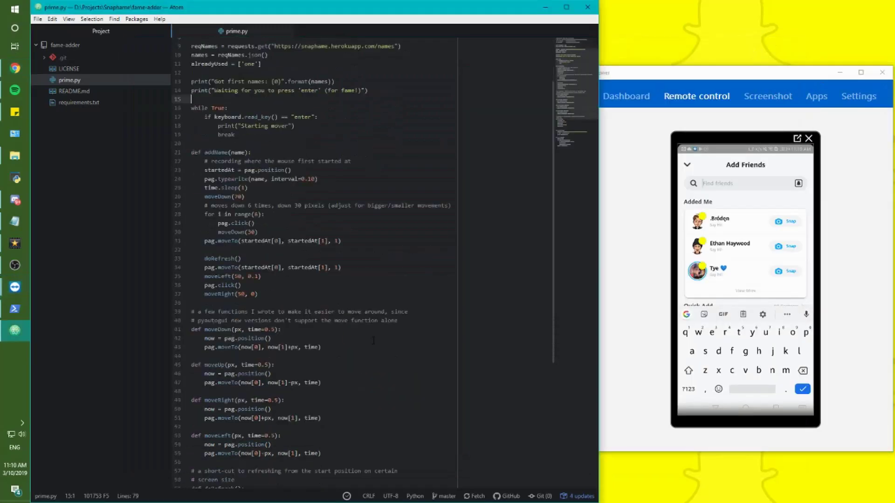
drag(191, 434, 183, 29)
click(354, 148)
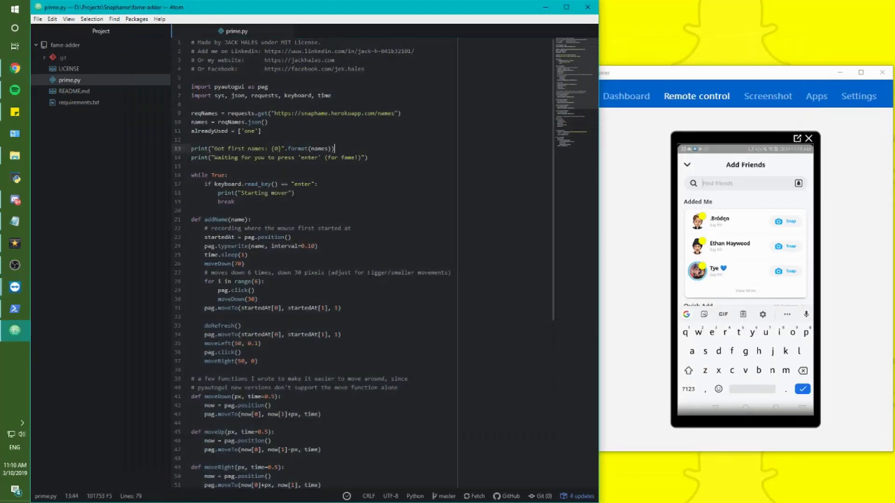
scroll(354, 234, down, 5)
scroll(354, 279, up, 8)
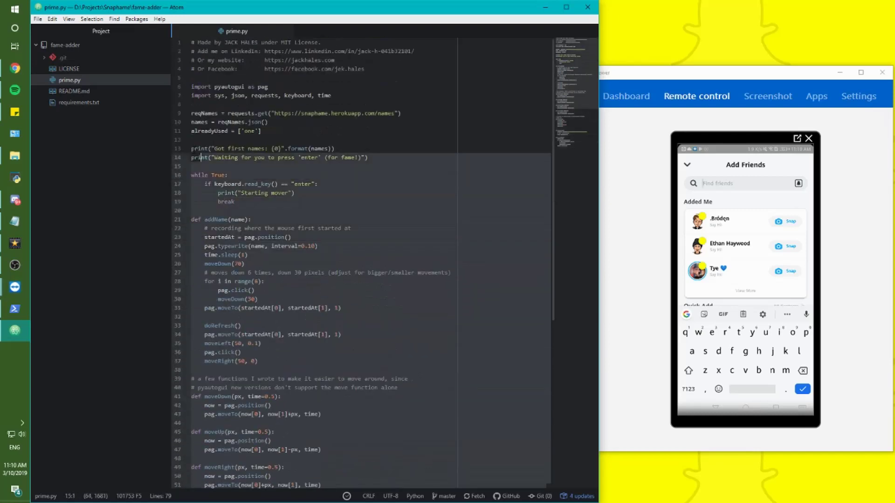
click(302, 100)
Switch to Chrome's fame-adder repository page, view the README's Snaphame link in a separate tab and close that tab
click(15, 68)
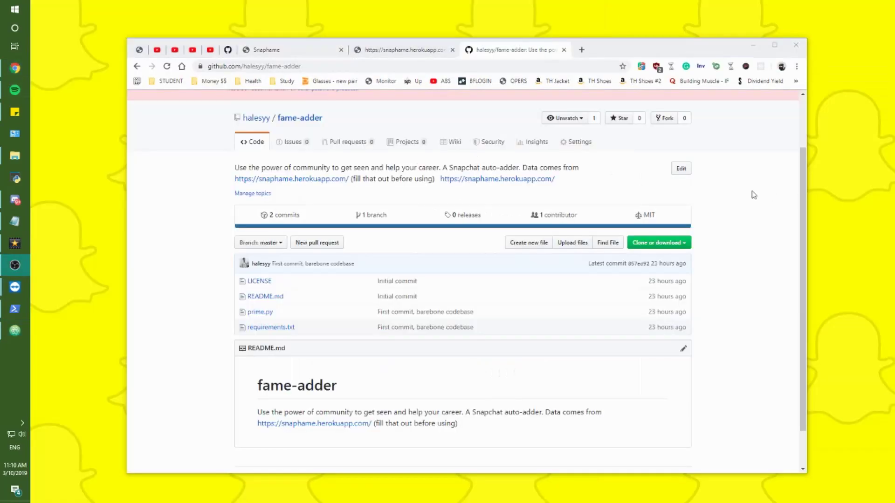
click(754, 195)
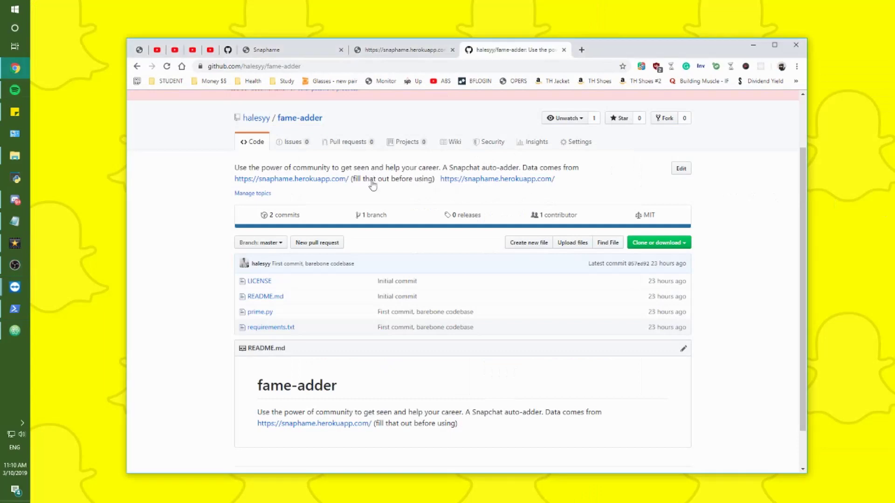
scroll(376, 196, down, 1)
scroll(379, 205, up, 1)
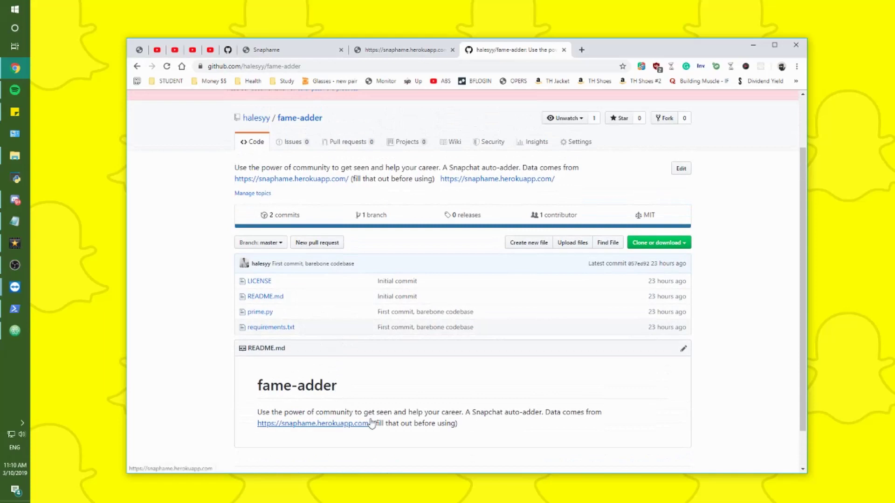
middle_click(346, 423)
click(617, 50)
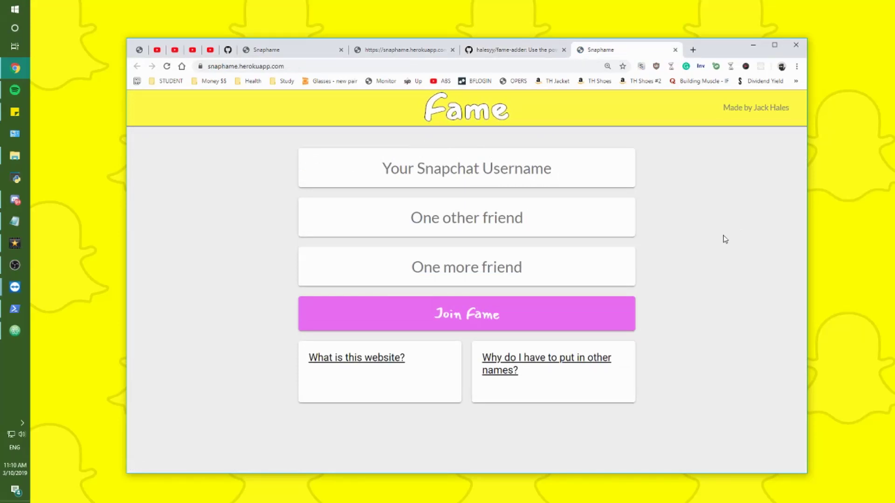
key(ctrl+w)
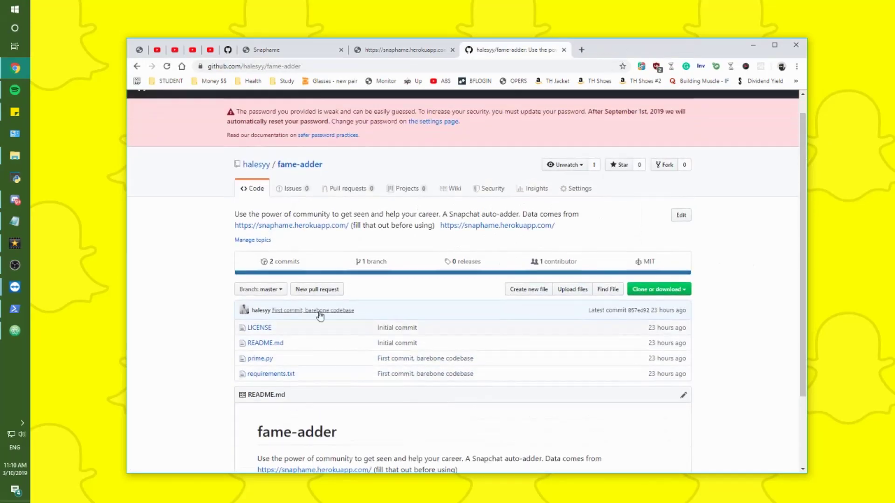
Download the fame-adder repository from GitHub as a ZIP archive
scroll(322, 310, down, 1)
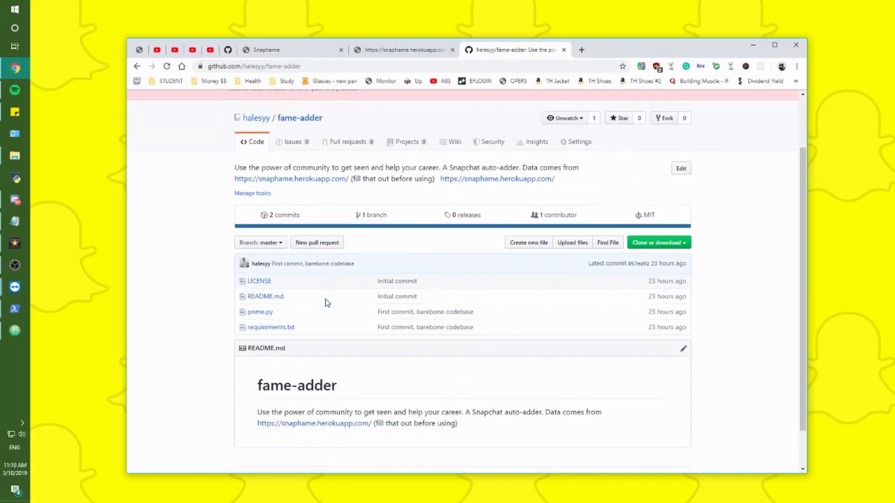
click(654, 247)
click(649, 321)
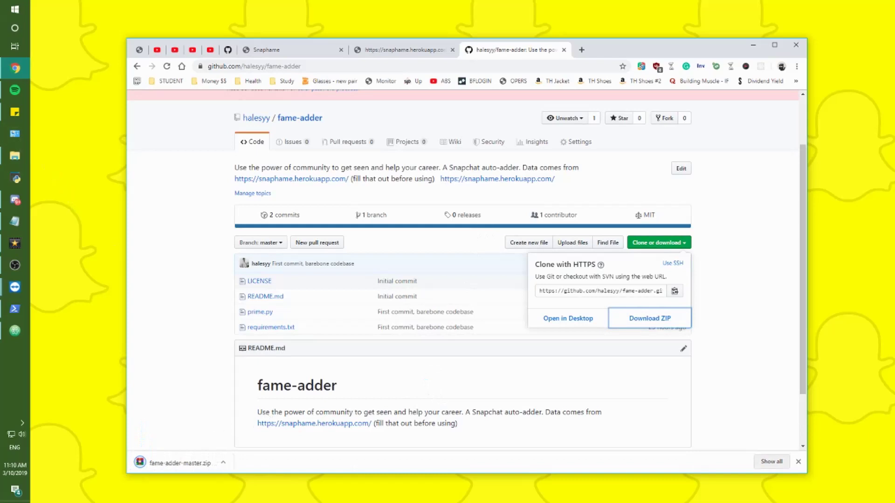
Put the downloaded fame-adder-master.zip in the Snaphame project's youtube-tutorial folder and extract it there
click(15, 156)
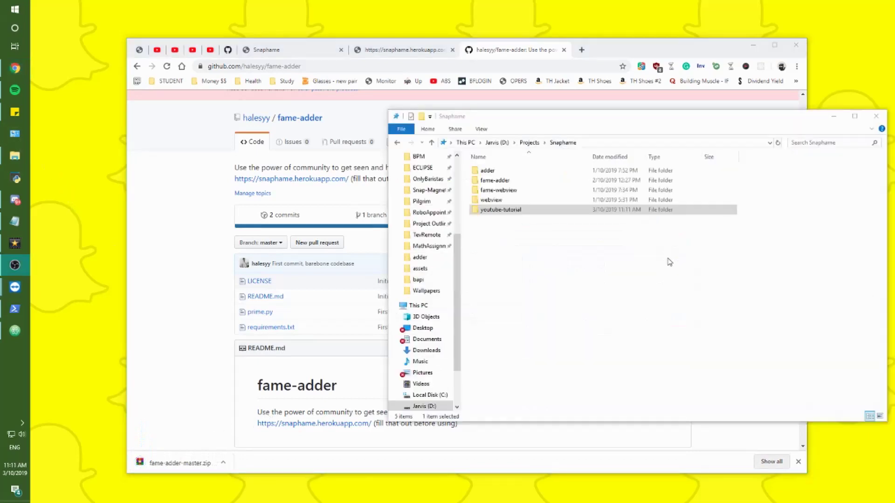
double_click(509, 208)
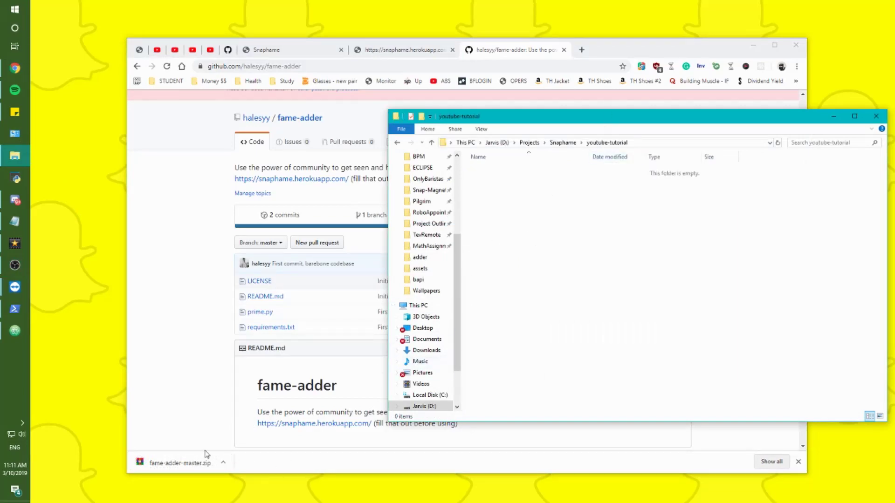
drag(698, 46, 642, 48)
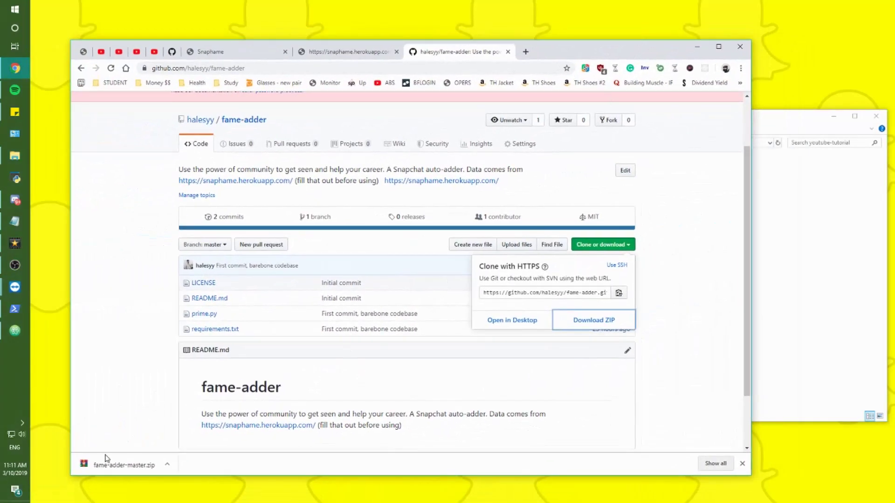
drag(107, 461, 690, 242)
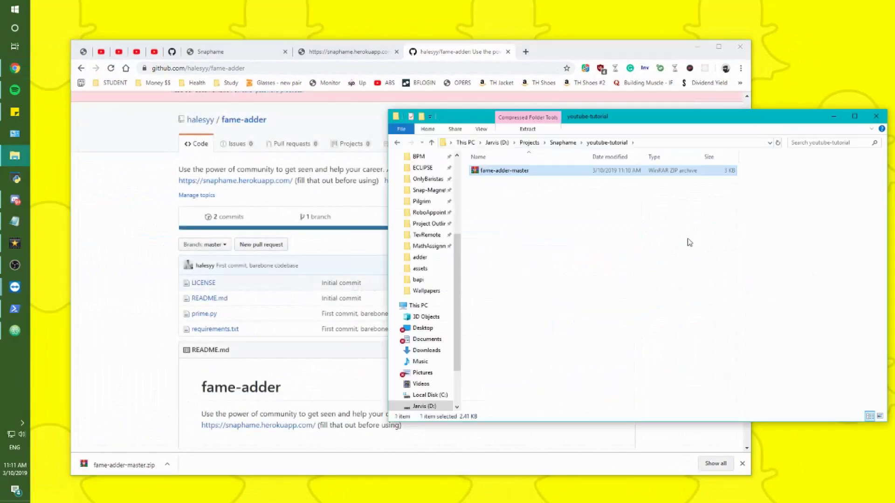
right_click(503, 174)
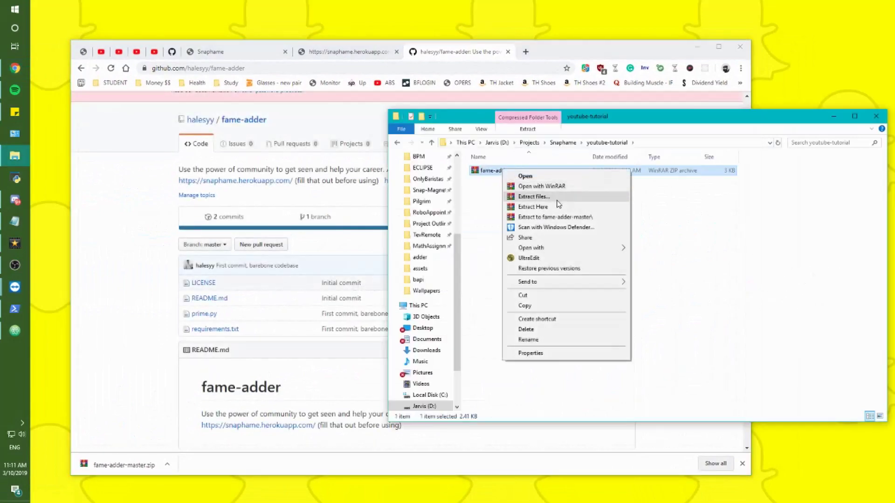
click(559, 207)
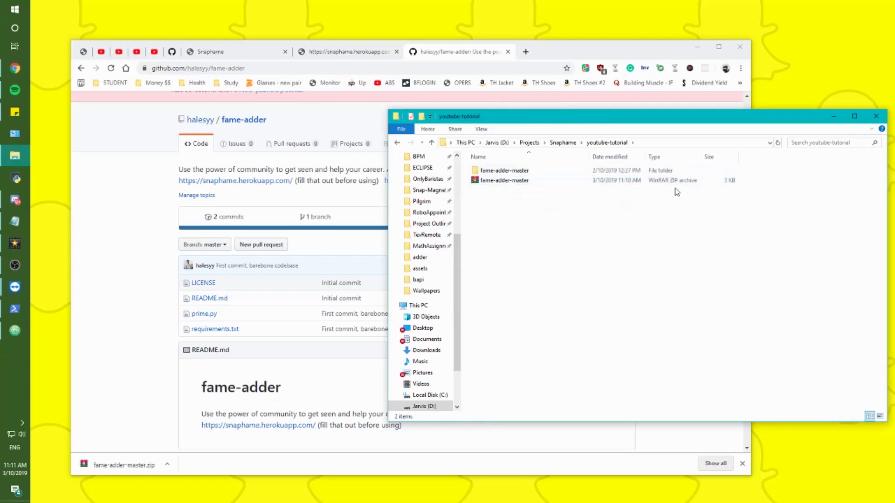
Search Google for "winrar" in a new browser tab and open the rarlab.com downloads result
click(590, 54)
key(ctrl+t)
text(winrar)
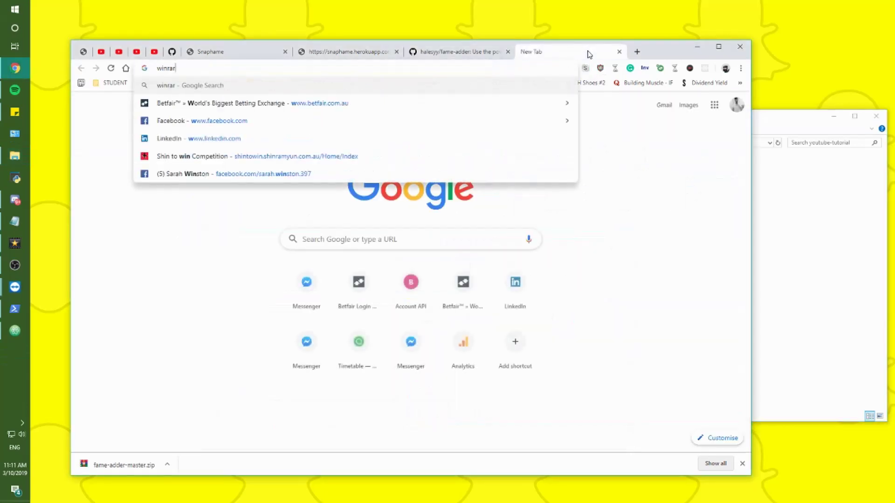
key(Return)
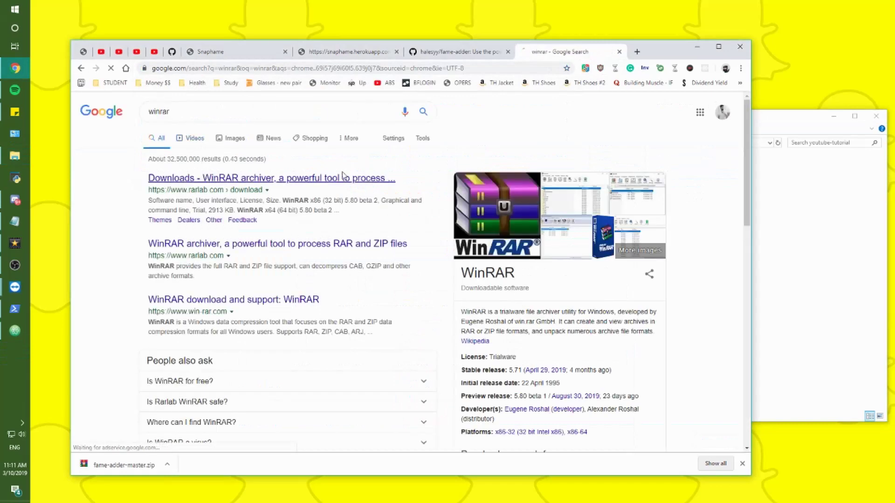
click(292, 180)
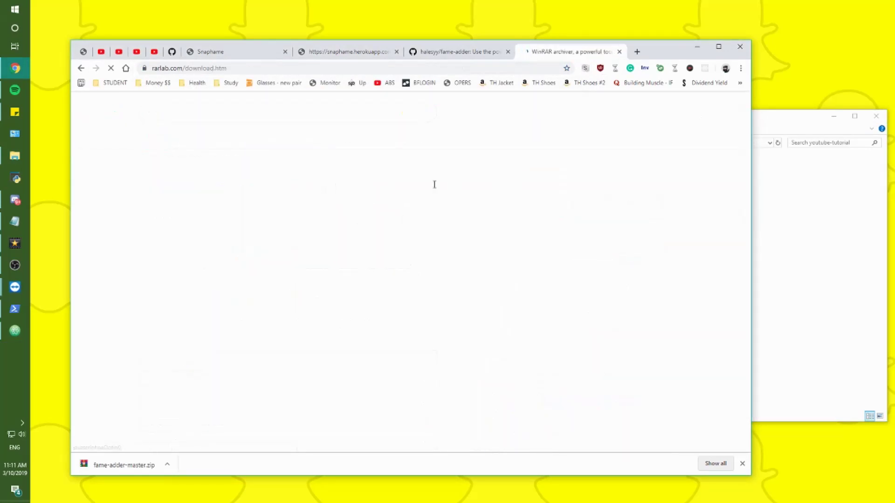
Point out the fame-adder-master ZIP in File Explorer, view the WinRAR downloads page, close its tab and return to File Explorer
click(764, 218)
click(506, 181)
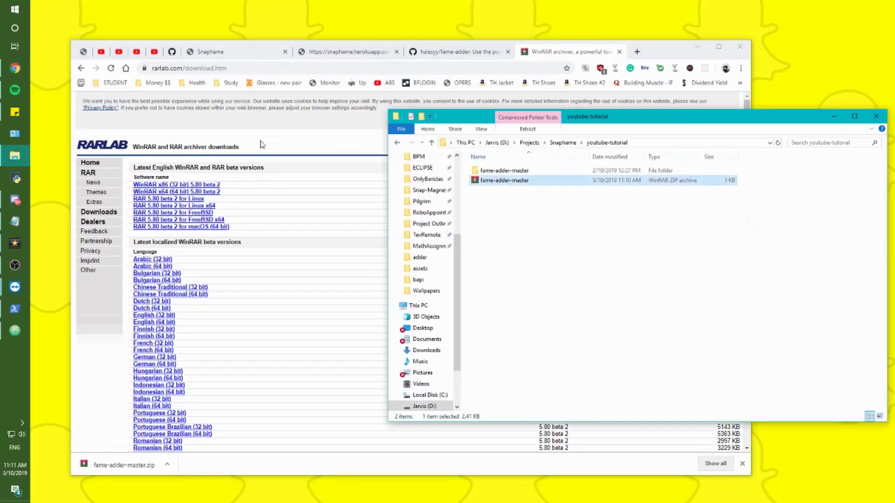
click(292, 230)
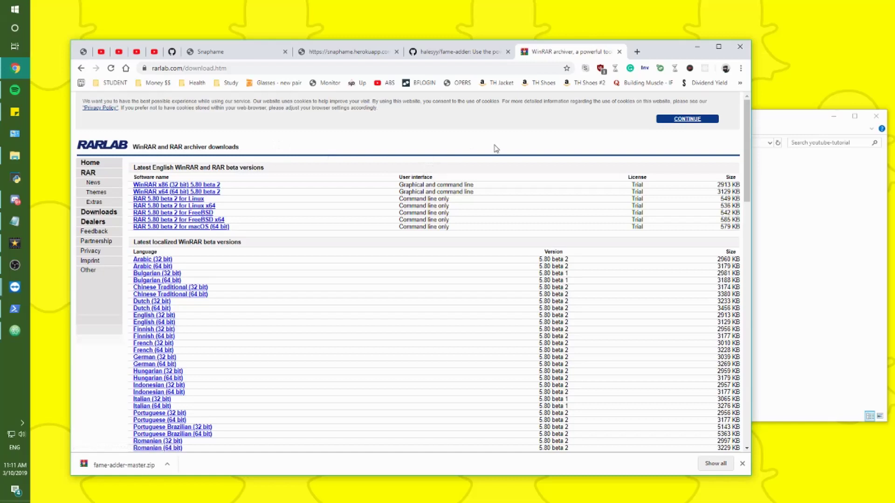
key(ctrl+w)
key(alt+Tab)
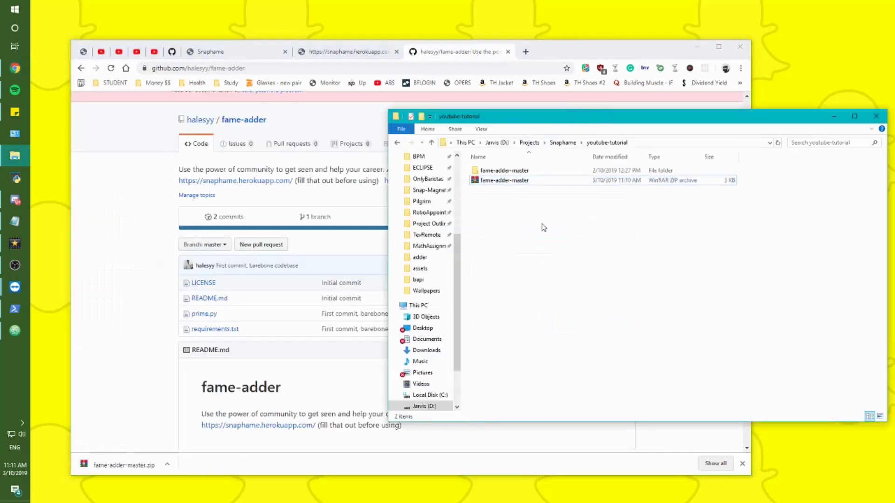
Open the extracted fame-adder-master folder inside youtube-tutorial and point out its files
click(511, 171)
double_click(512, 173)
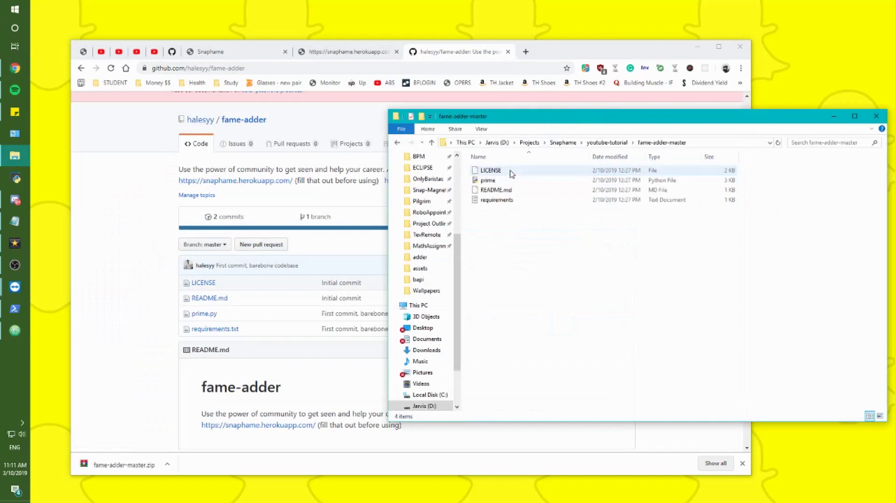
drag(568, 226, 485, 190)
click(630, 217)
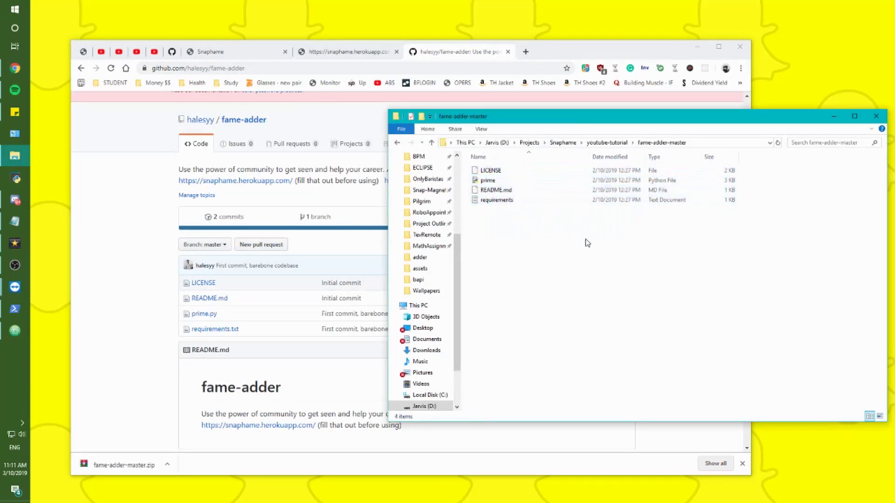
Search Google for "download python", view python.org's downloads page, close that tab and return to File Explorer
click(526, 51)
text(download python)
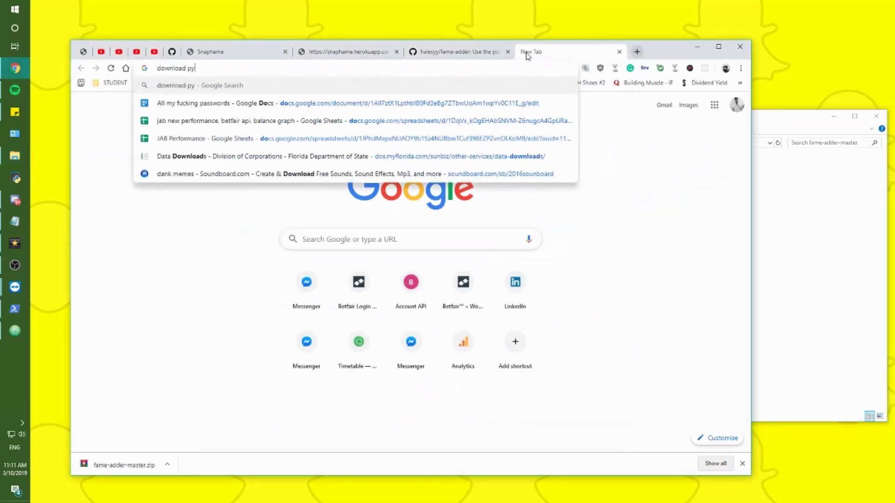
key(Return)
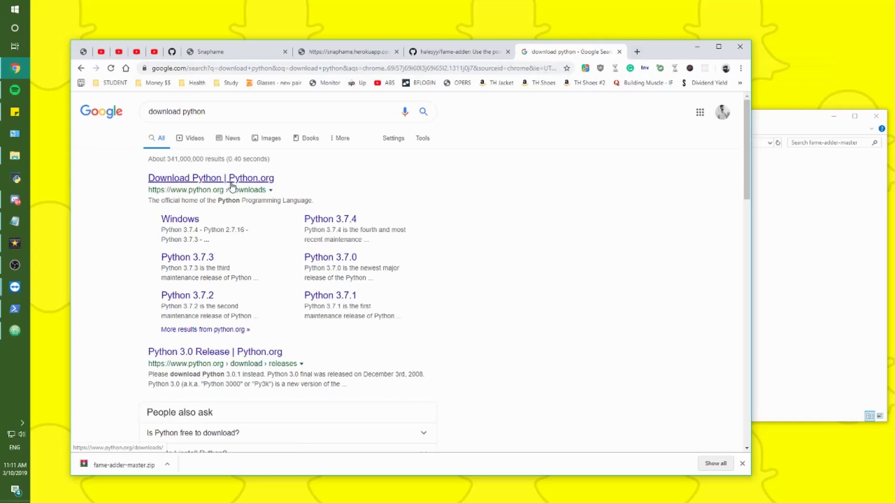
click(233, 181)
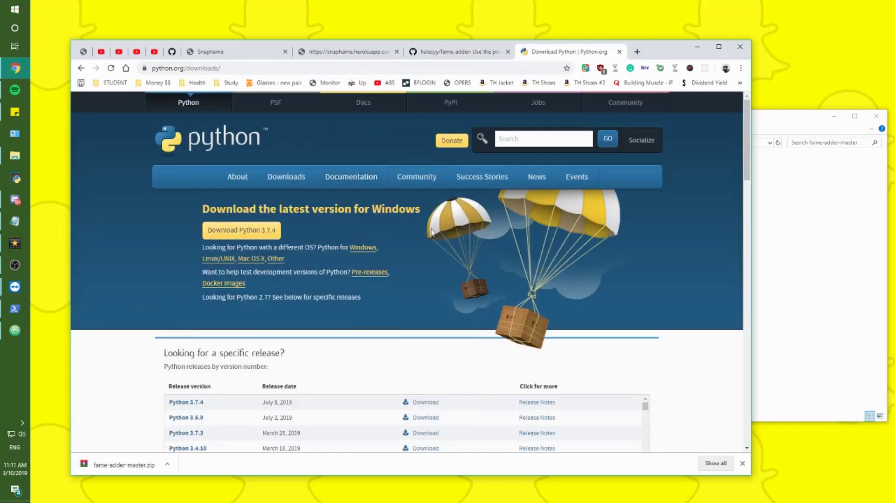
key(ctrl+w)
key(alt+Tab)
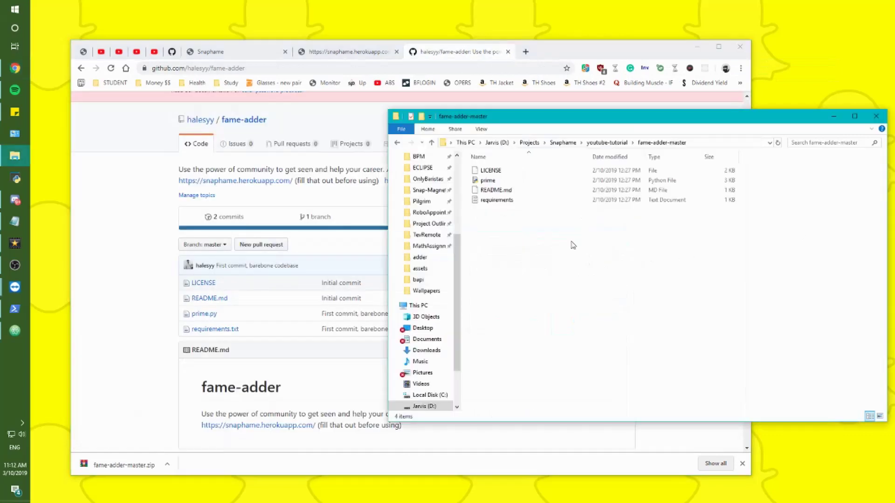
Open a PowerShell window in the fame-adder-master folder and move it clear of the folder's file list
click(327, 179)
click(328, 181)
key(alt+Tab)
click(321, 201)
click(799, 245)
right_click(554, 261)
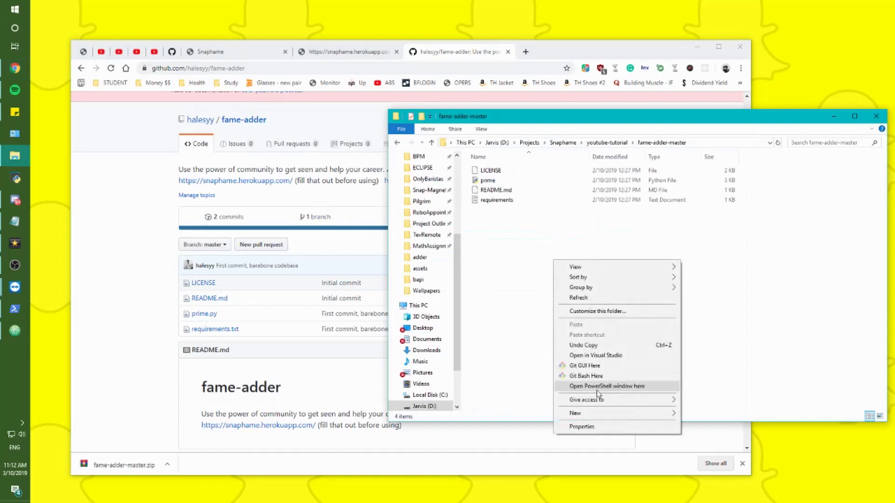
click(627, 387)
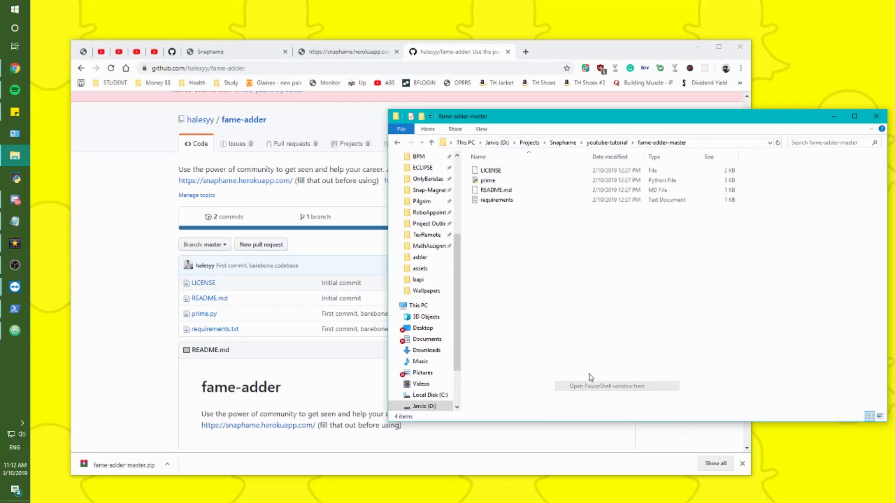
drag(334, 123, 389, 105)
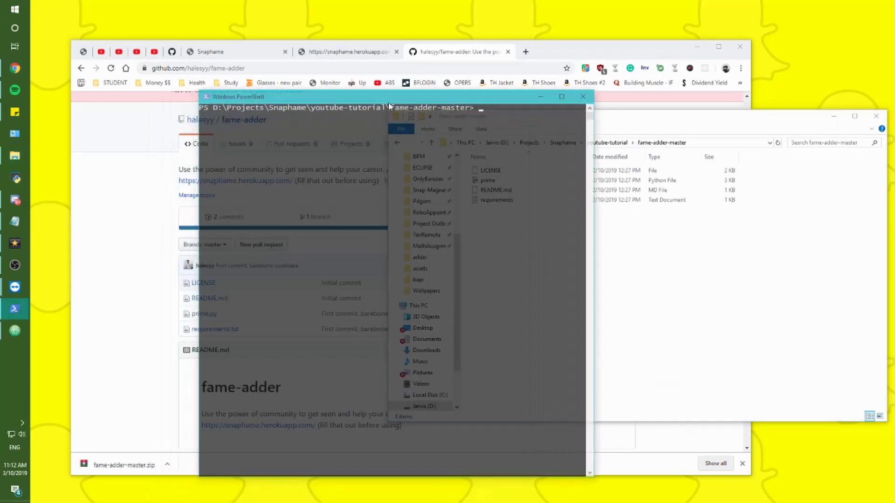
Check the installed Python version from PowerShell with python --version
text(python --version)
key(Return)
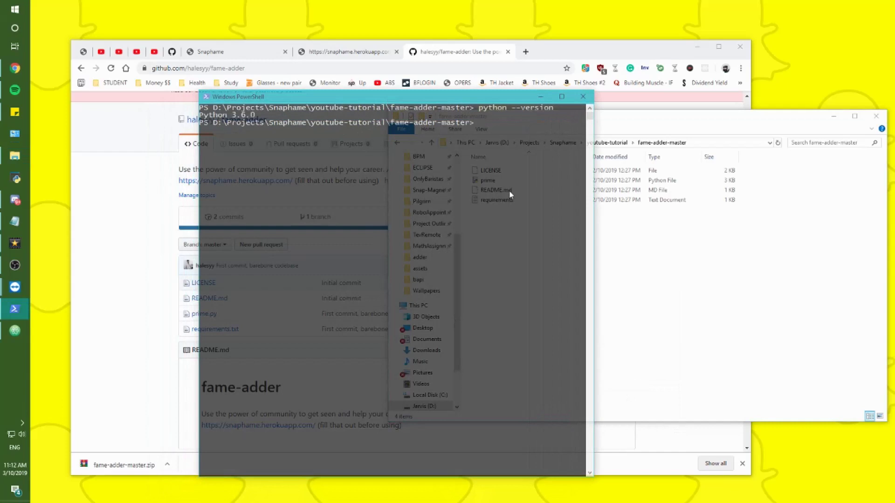
drag(255, 116, 199, 115)
right_click(276, 160)
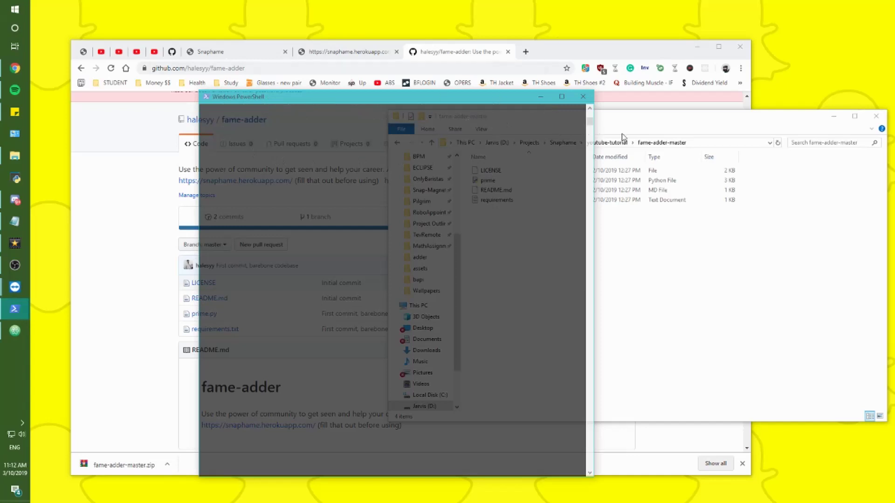
scroll(593, 130, down, 3)
scroll(591, 123, up, 3)
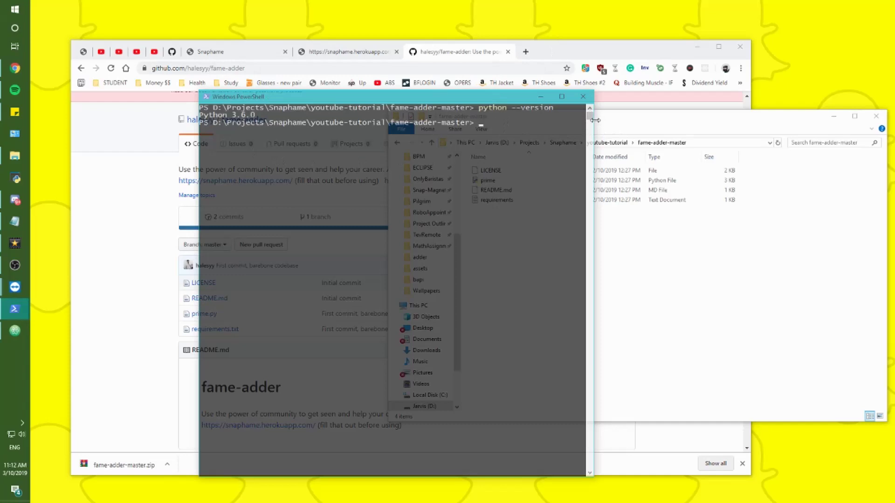
Widen the PowerShell window and clear its output
drag(592, 123, 693, 123)
text(clear)
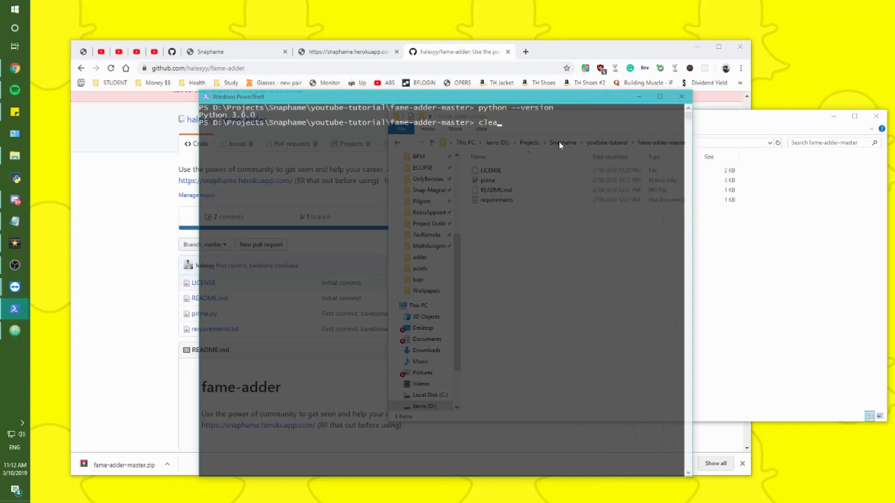
key(Return)
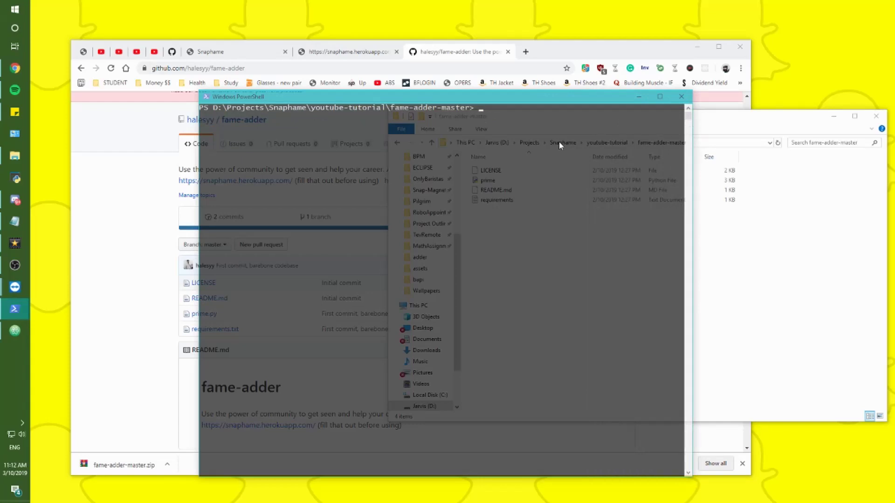
Run prime.py with Python, interrupt the script and clear the console
text(python prime.py)
key(Return)
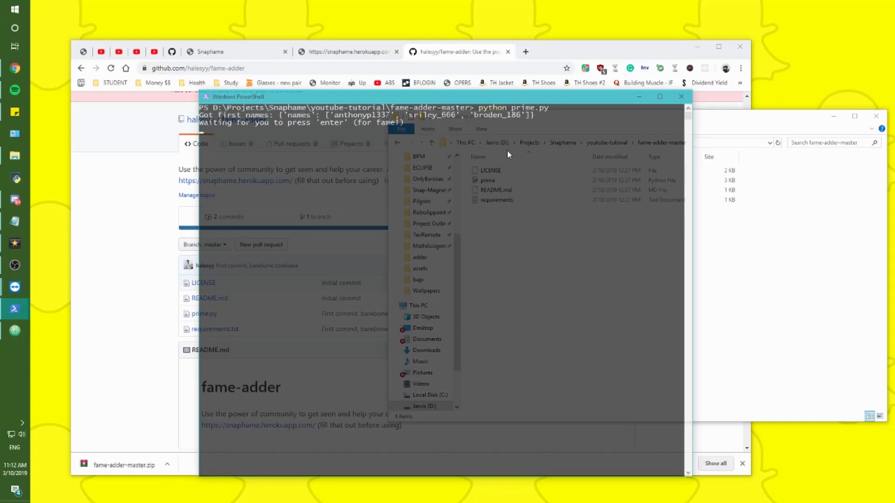
key(ctrl+c)
text(cl)
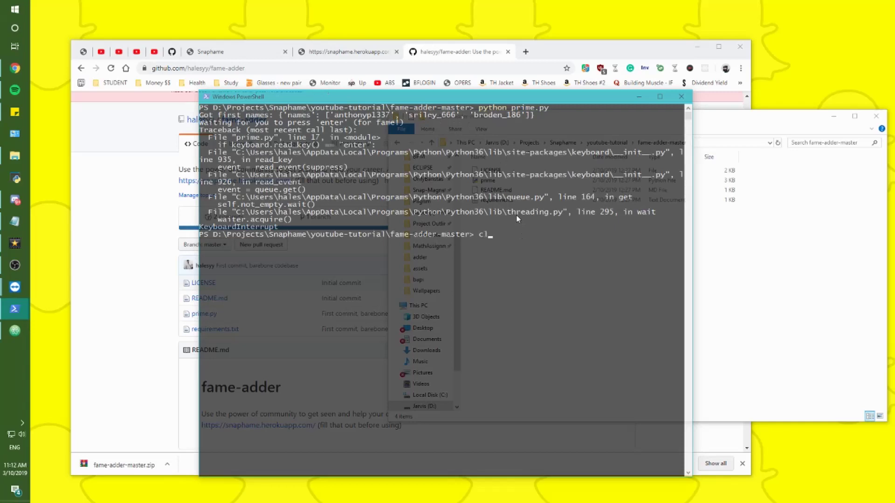
text(ear)
key(Return)
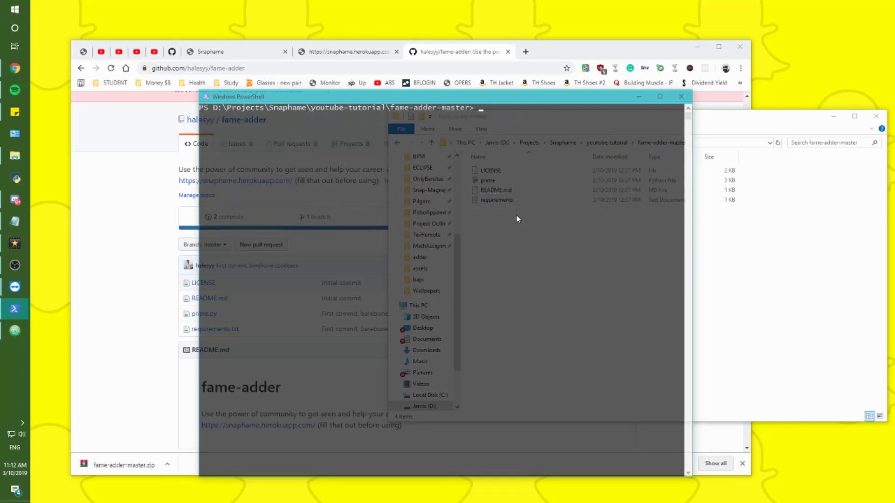
Run pip install -r requirements.txt in PowerShell and open the requirements text file in Notepad alongside it
text(pip install -r requirements.txt)
click(538, 200)
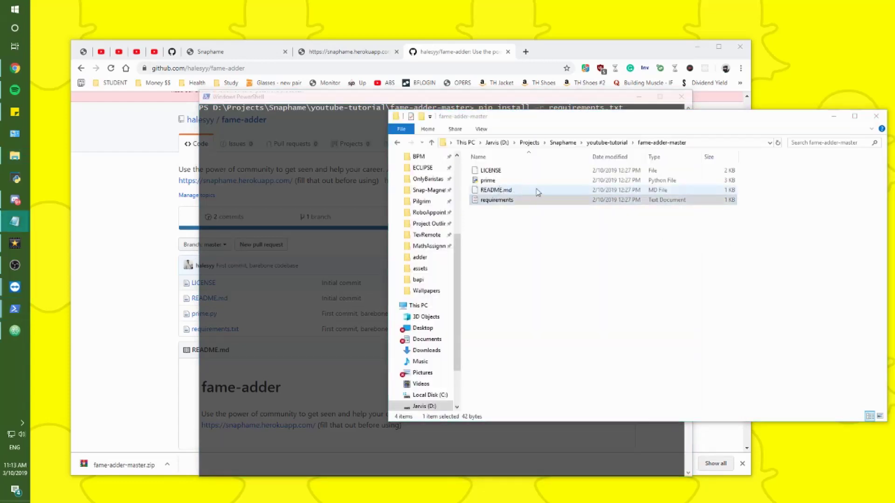
double_click(513, 199)
drag(422, 99, 490, 73)
click(423, 186)
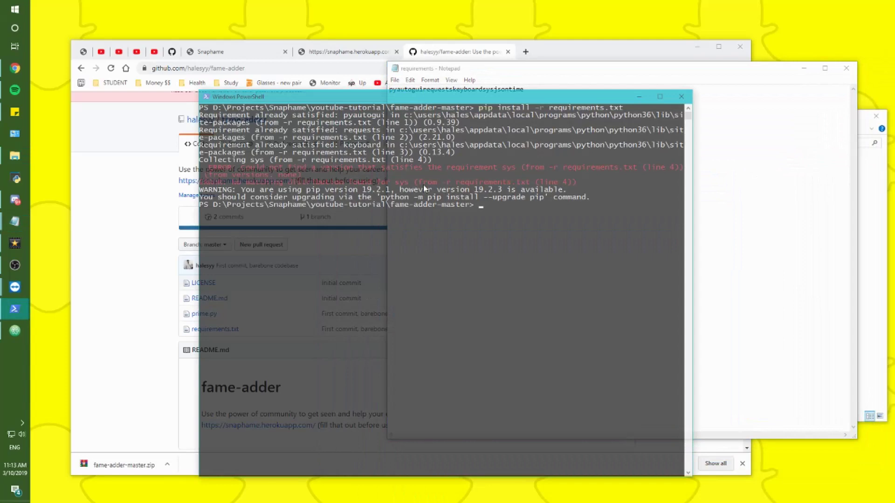
Compare the package names in the requirements file with the pip output, then close the file
click(724, 191)
click(263, 193)
click(786, 159)
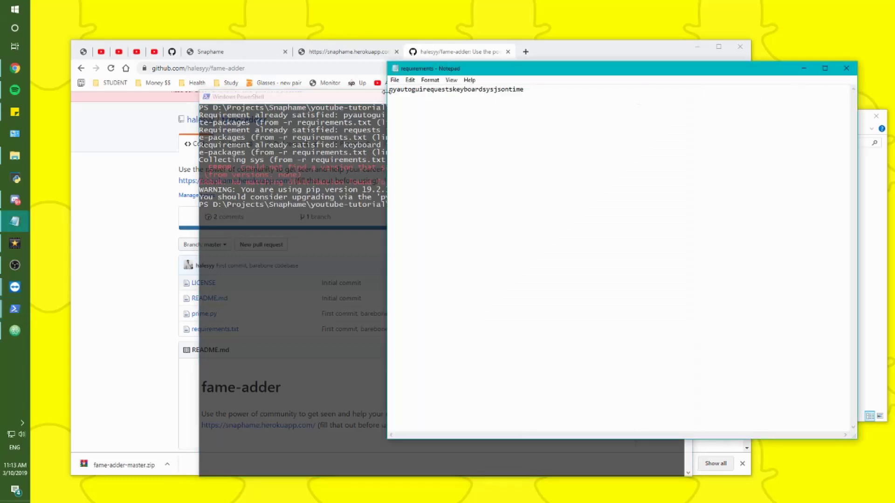
drag(390, 92, 524, 90)
click(686, 107)
click(853, 70)
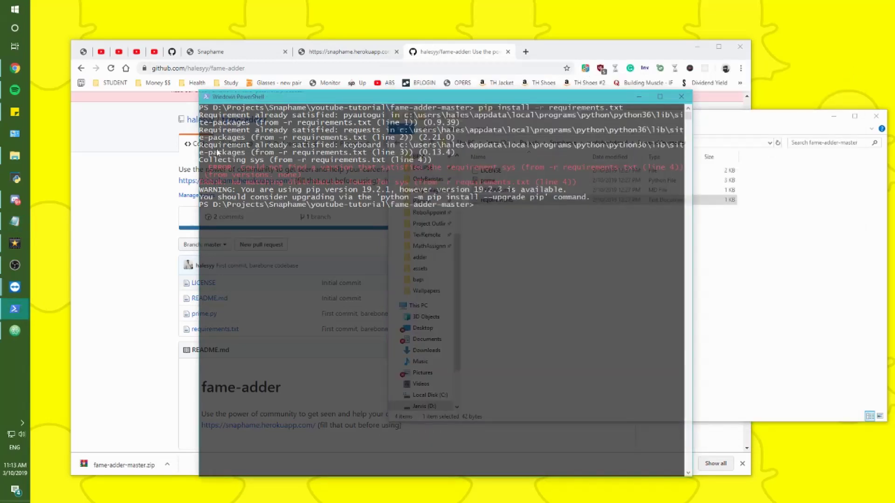
Highlight pyautogui in the pip output, reopen the requirements file to check it, close it and return to PowerShell
double_click(363, 116)
click(694, 202)
double_click(599, 200)
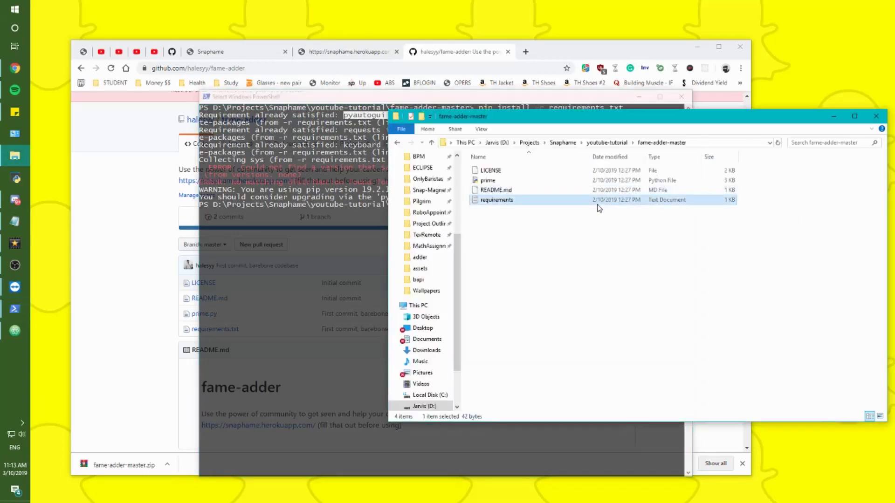
click(846, 68)
key(alt+Tab)
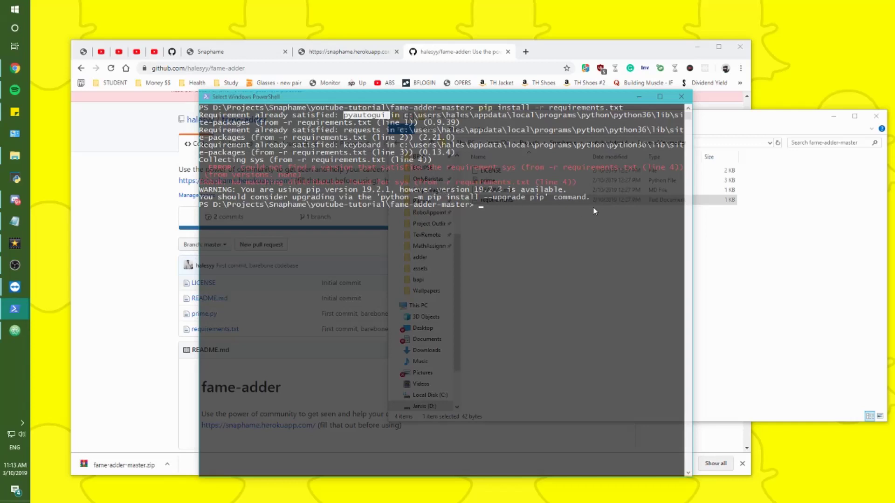
click(777, 247)
key(alt+Tab)
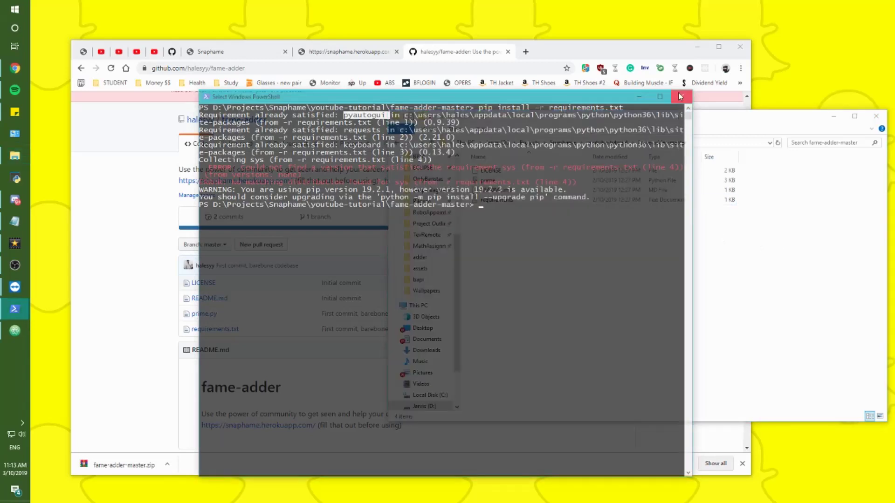
Clear the PowerShell output and run python prime.py, pointing out the script's prompt
right_click(567, 218)
text(cls)
key(Return)
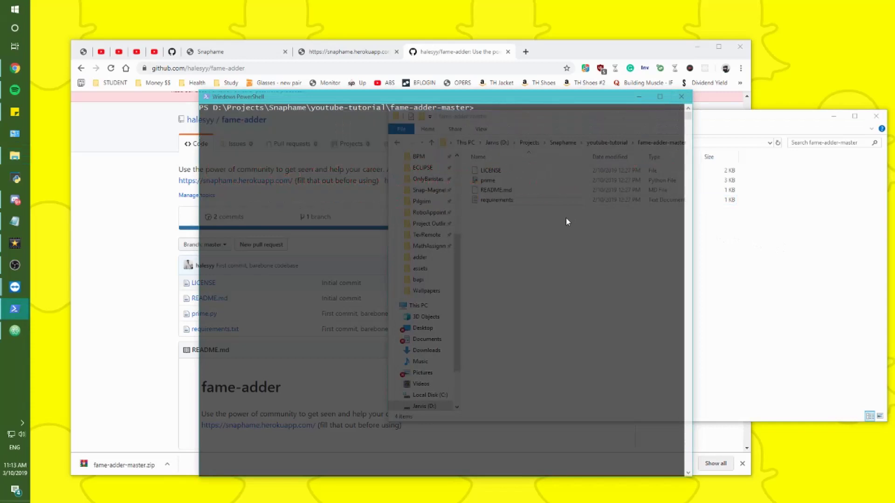
text(python [)
text(rime.py)
key(Return)
drag(200, 115, 395, 126)
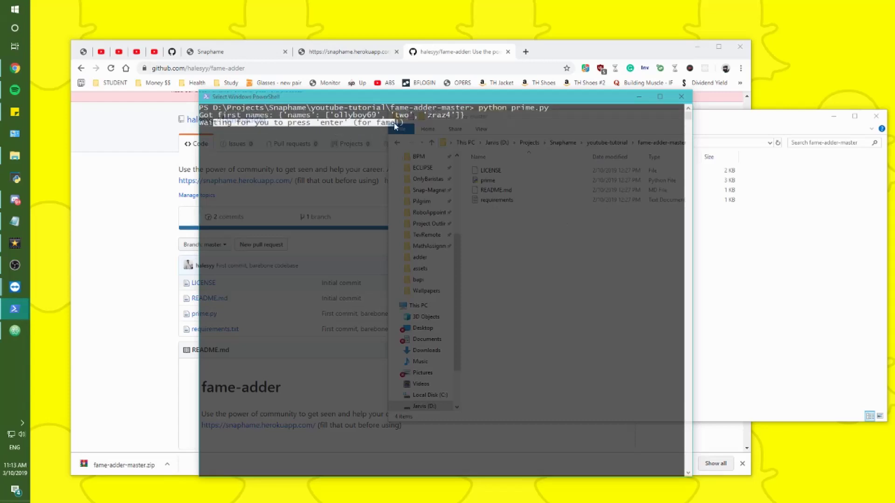
right_click(395, 126)
Bring up TeamViewer's phone session, minimize Chrome and snap the PowerShell window to half the screen beside it
mouse_move(14, 287)
click(82, 317)
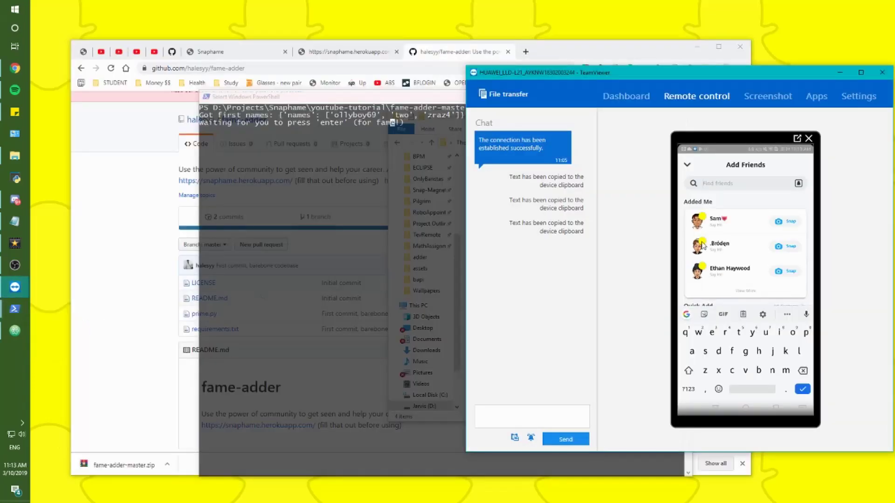
click(671, 47)
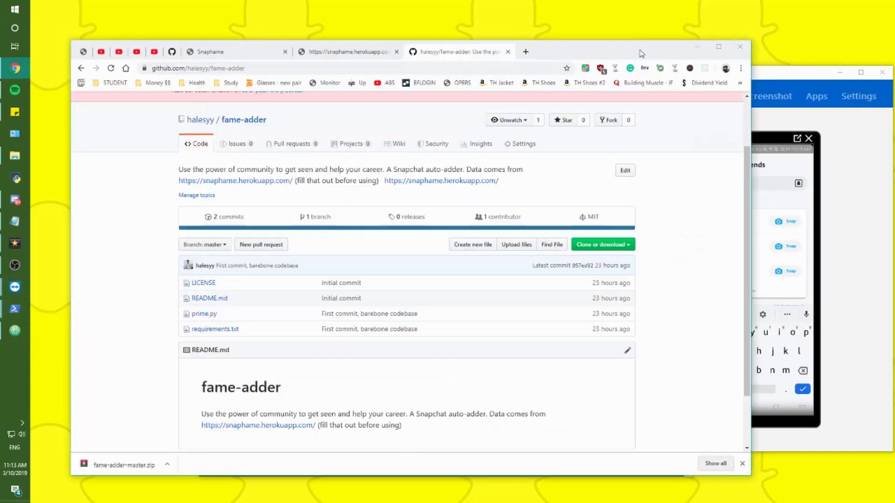
click(698, 47)
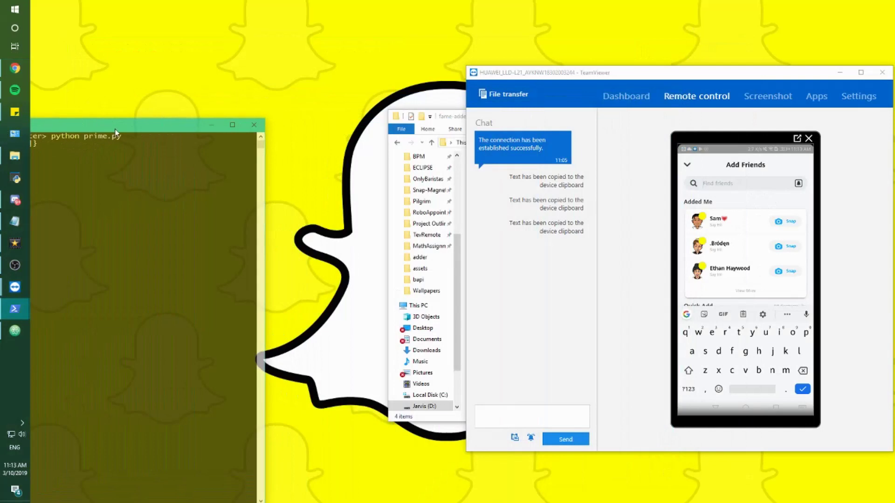
drag(36, 132, 1, 135)
Enter "asd" as a test in the remote phone's Find Friends search and clear it again
click(740, 128)
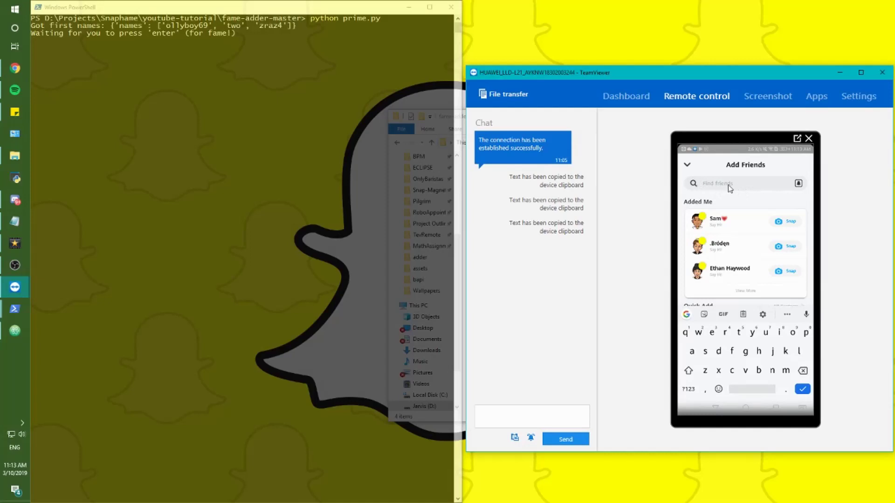
text(eth)
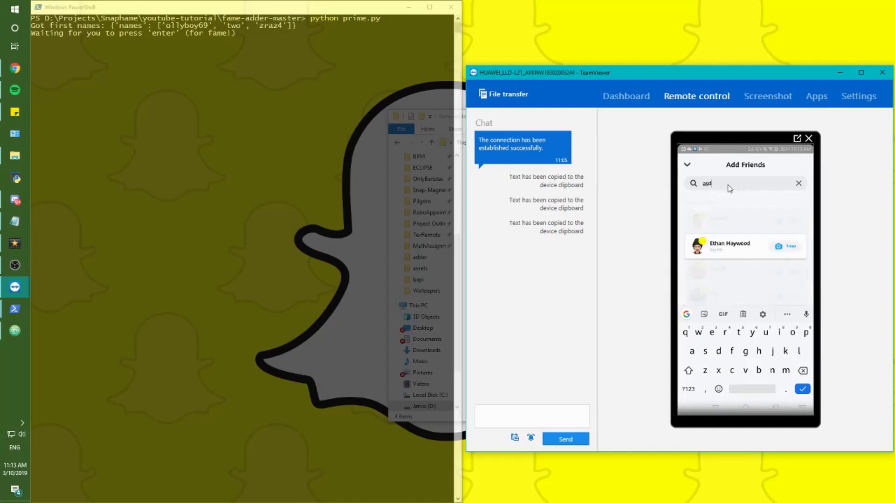
key(BackSpace)
key(BackSpace)
key(BackSpace)
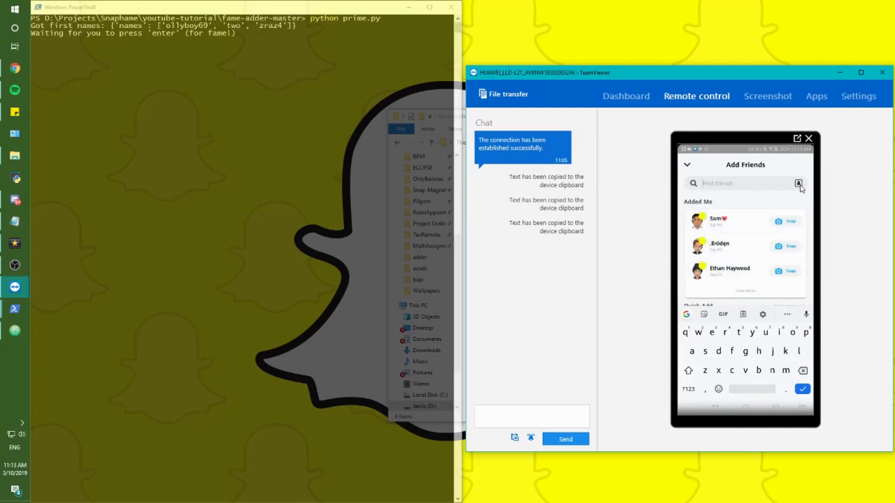
Start the script's mover and run the first fetched username through the phone's Find Friends search and add sequence, returning to Add Friends
key(Return)
text(ollyboy69)
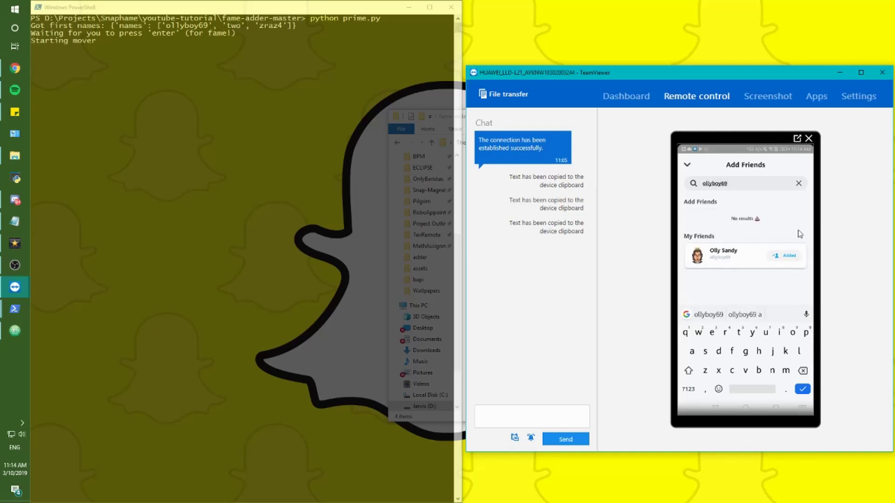
click(798, 263)
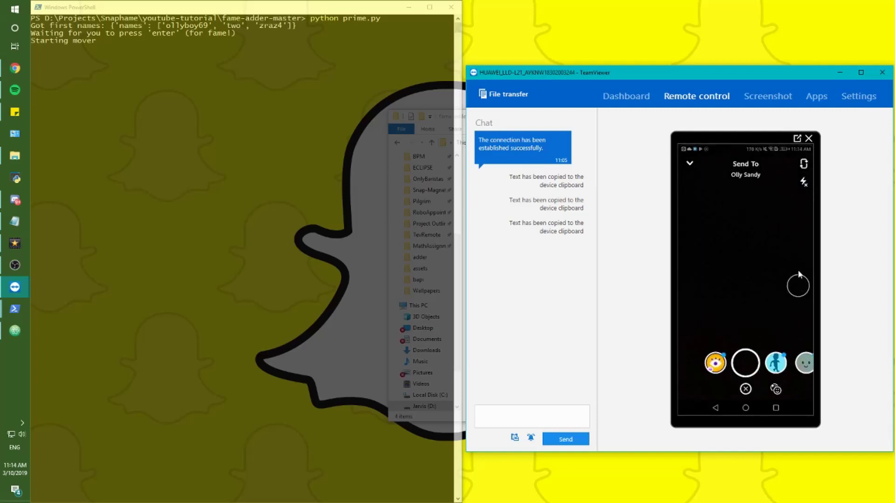
click(690, 164)
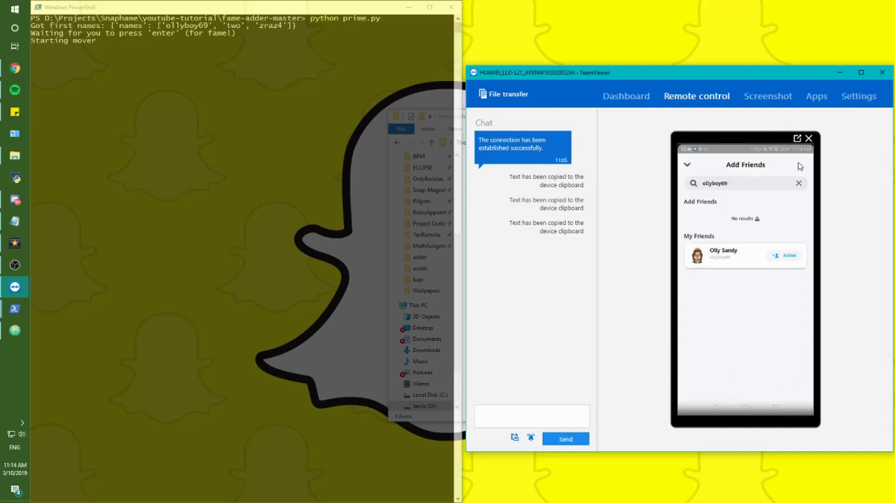
Replace the search text with the second fetched username, run the add sequence on its result and return to Add Friends
key(ctrl+a)
text(two)
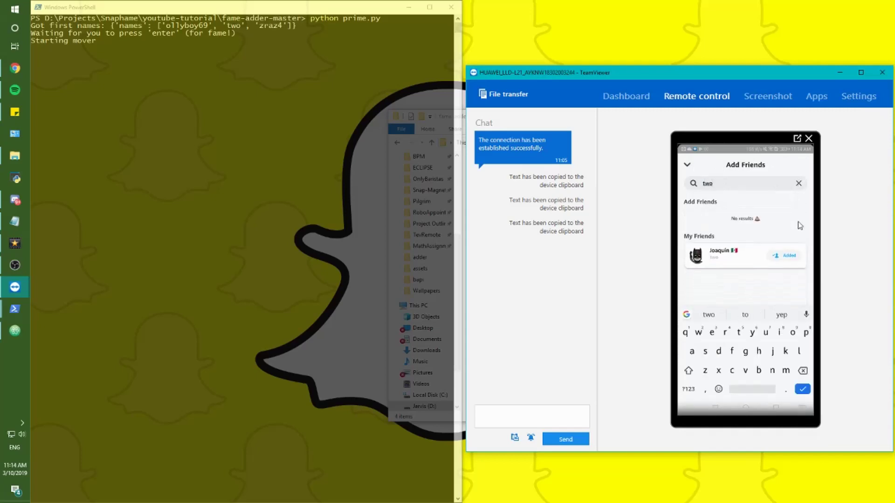
click(798, 256)
click(798, 275)
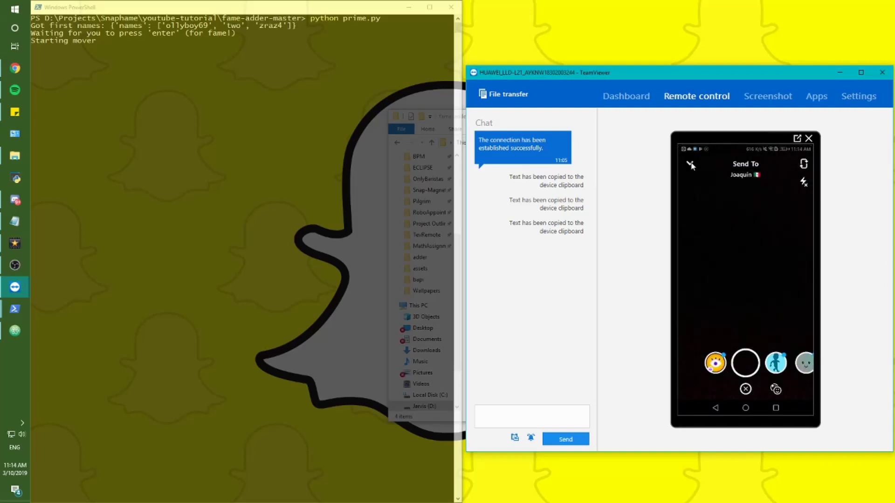
right_click(801, 168)
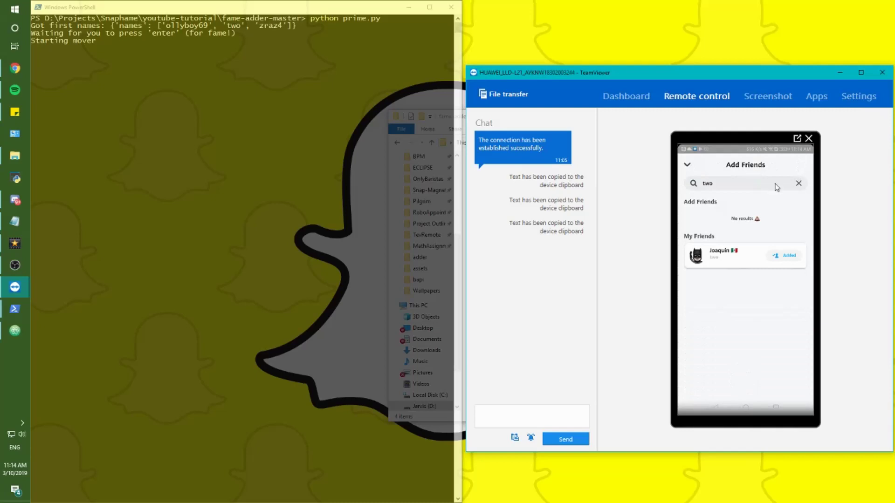
Search for the third fetched username, run the add sequence on its result, return to Add Friends and select the search text
click(799, 182)
text(zraz4)
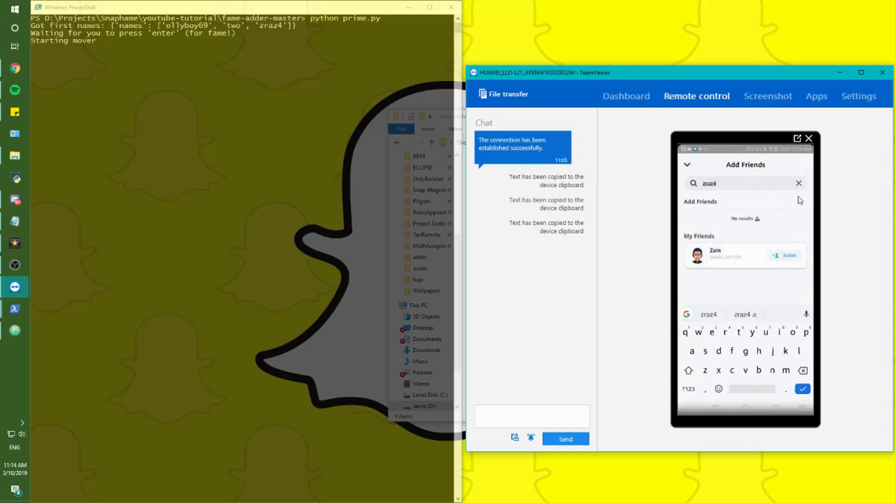
click(798, 258)
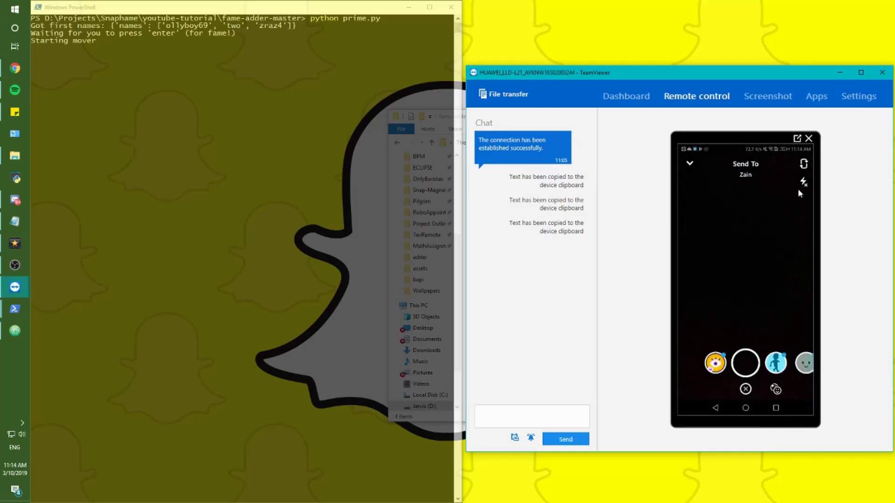
click(799, 166)
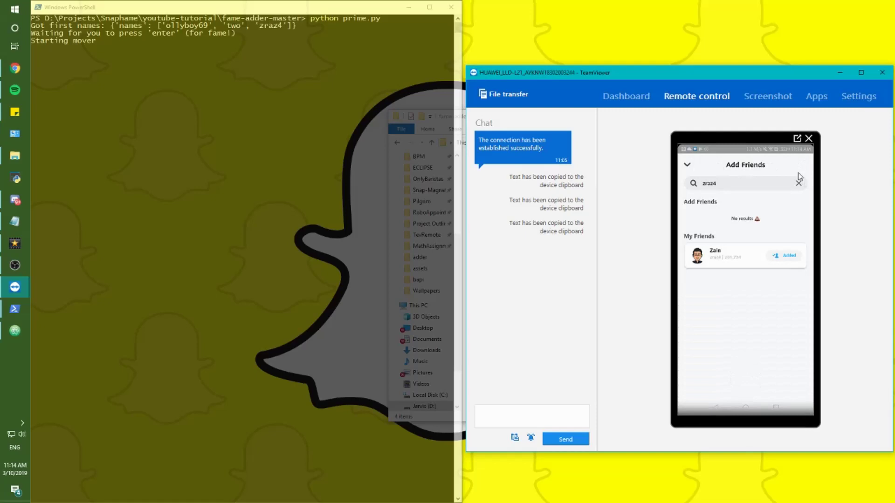
click(799, 184)
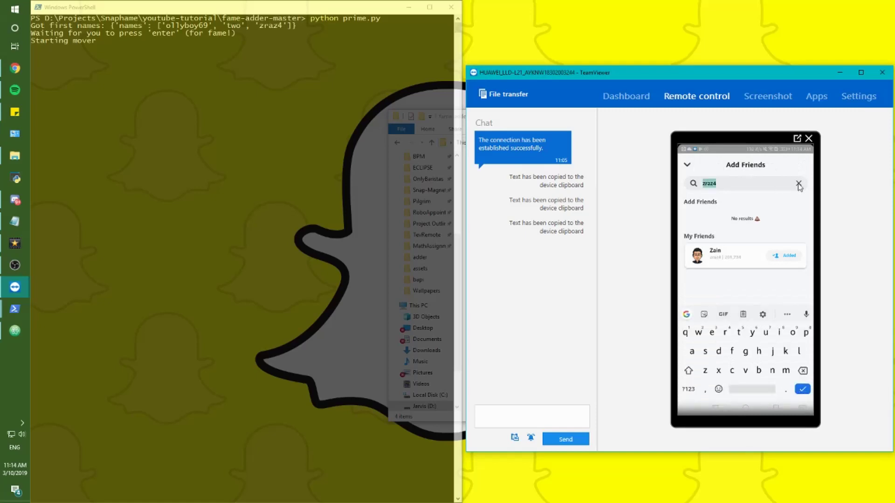
Close PowerShell, put away the fame-adder-master folder window and move the TeamViewer window to the middle of the desktop
click(450, 7)
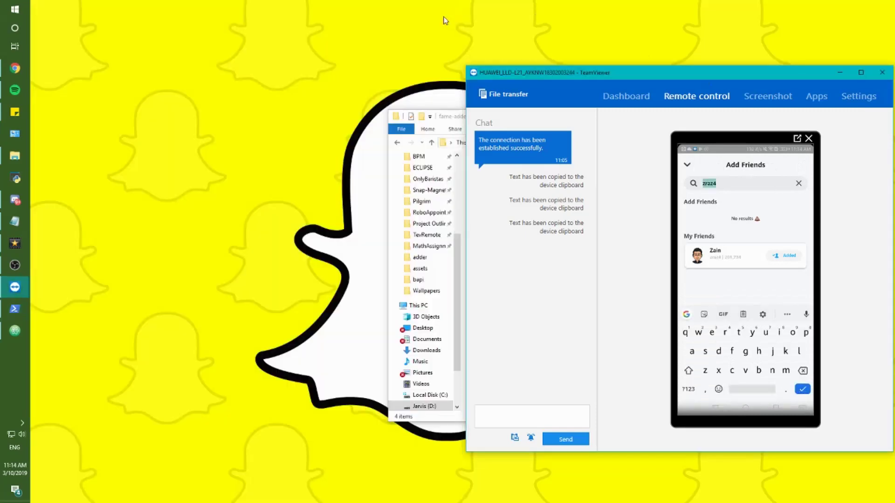
click(460, 125)
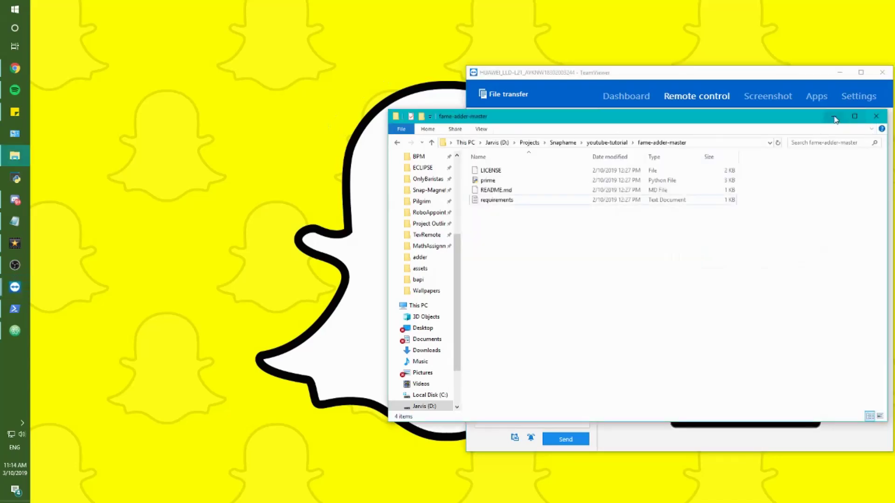
click(689, 73)
drag(689, 73, 514, 69)
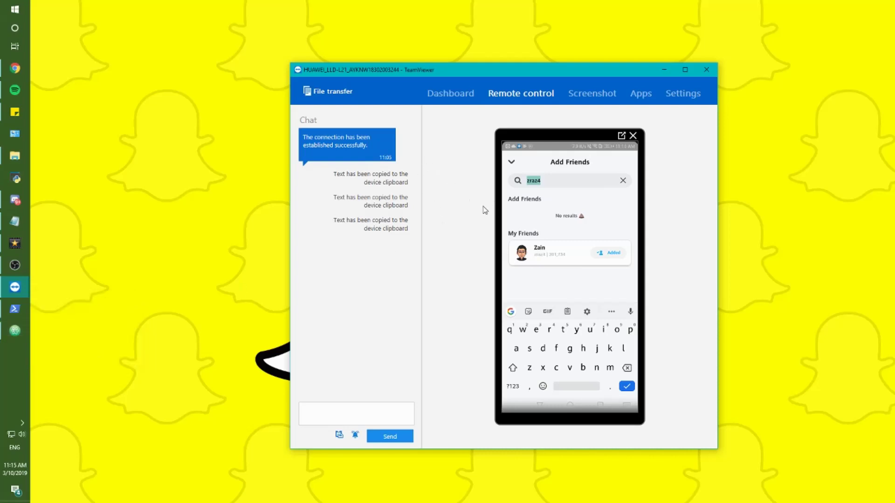
Bring up prime.py in Atom for a brief look at the script and hide it again
click(21, 329)
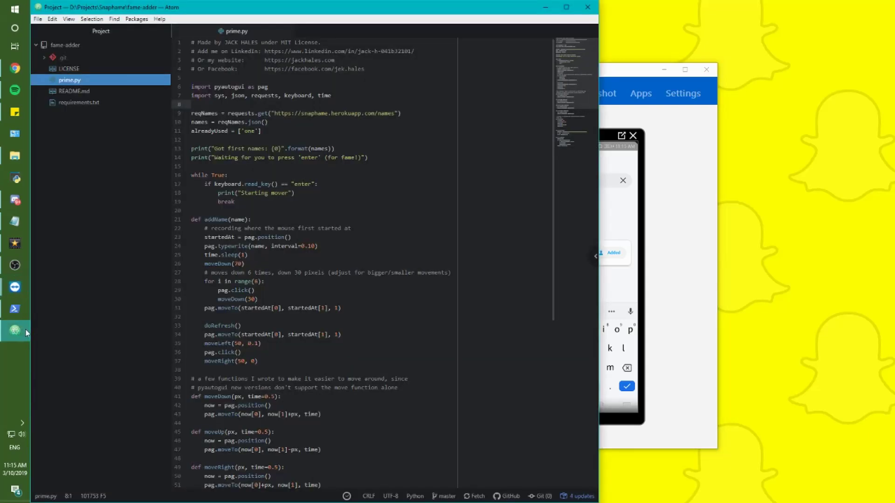
click(26, 331)
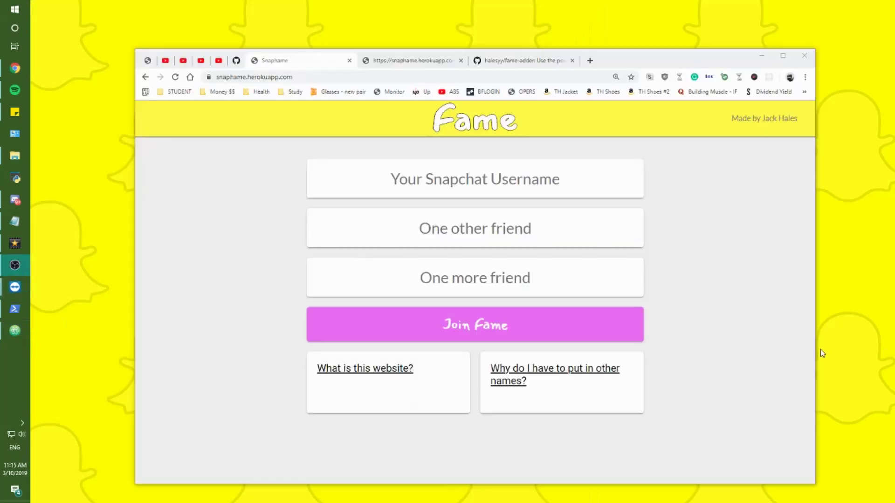
Point out the Fame heading on the Snaphame site in Chrome and view its /names data page before returning to the form
click(695, 240)
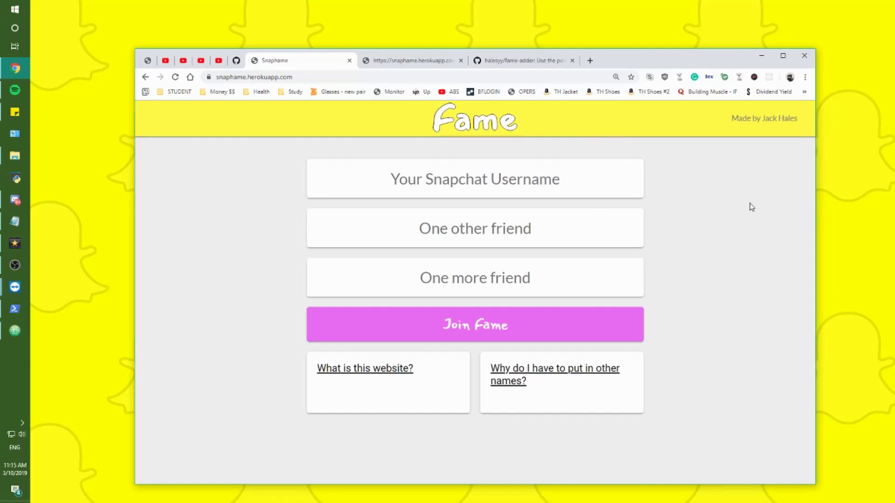
double_click(499, 124)
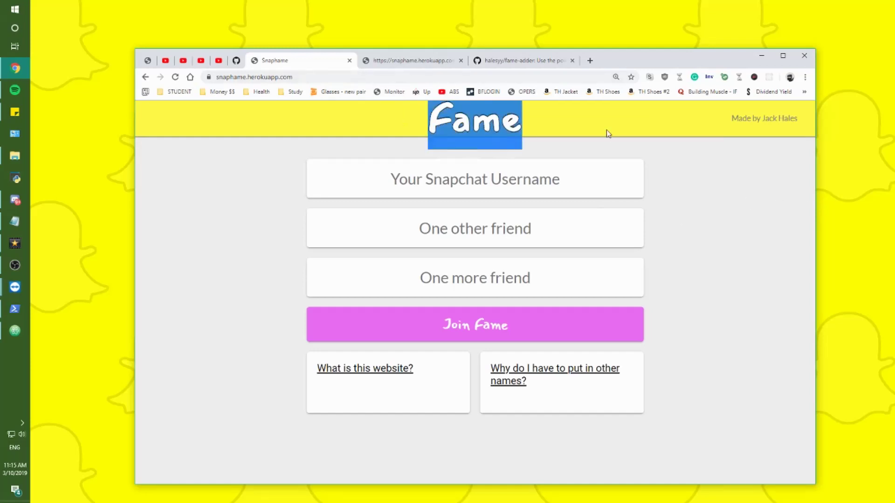
click(428, 113)
click(414, 65)
click(303, 61)
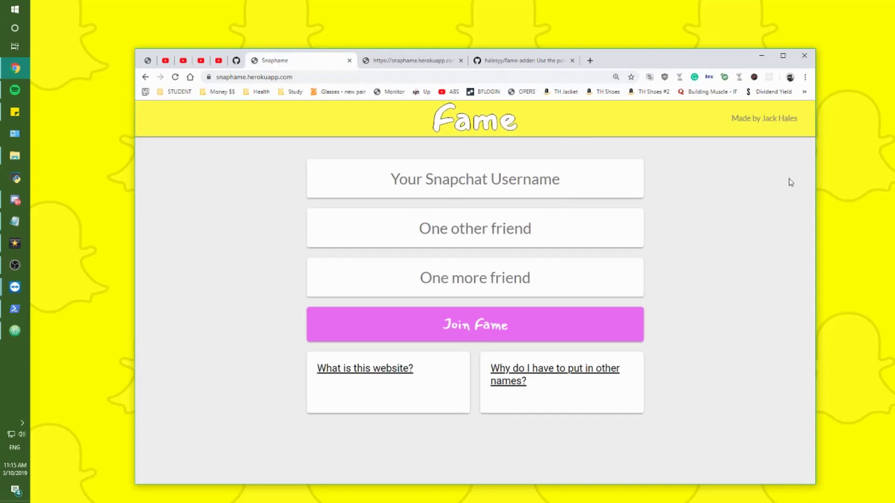
click(405, 60)
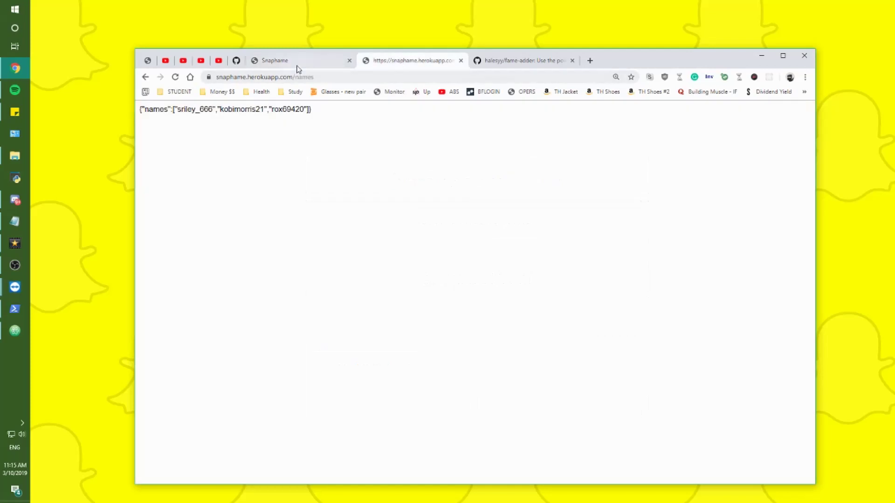
click(295, 63)
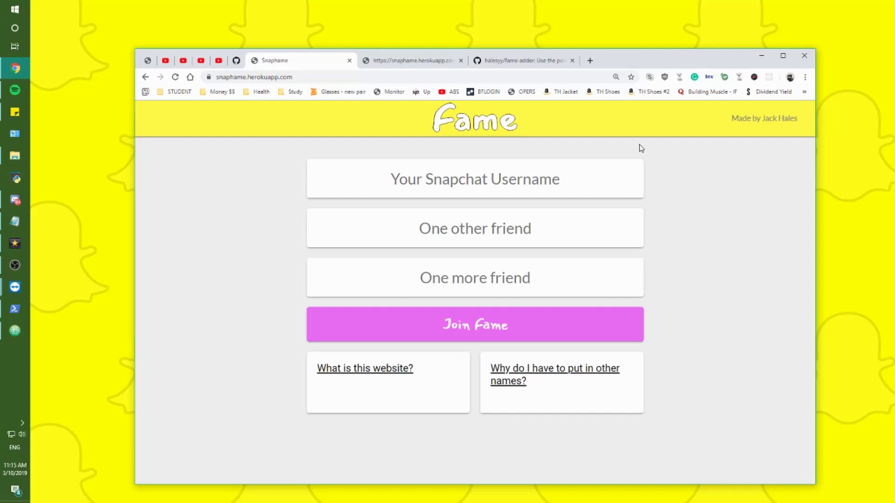
Open the creator's website from the credit link in the Snaphame header and close it again
triple_click(580, 110)
click(500, 129)
click(762, 122)
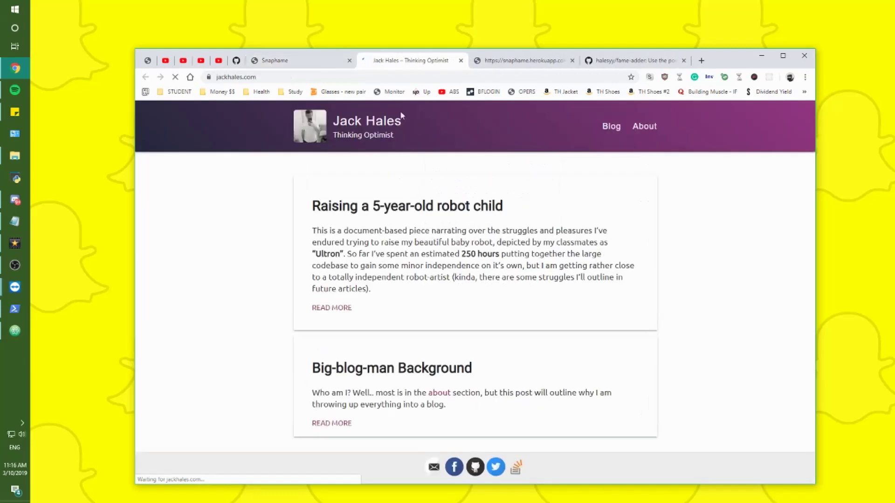
click(461, 61)
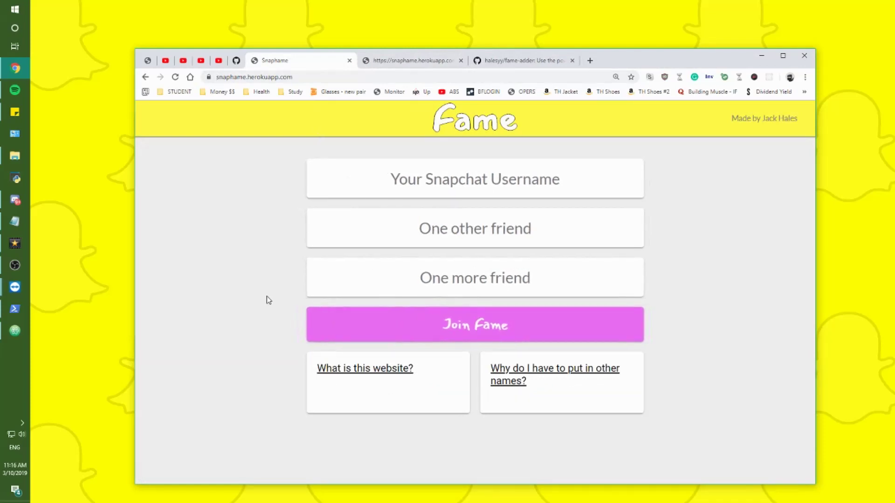
Look through the fame-adder GitHub repository's description, files and README, and return to the Snaphame page
click(513, 60)
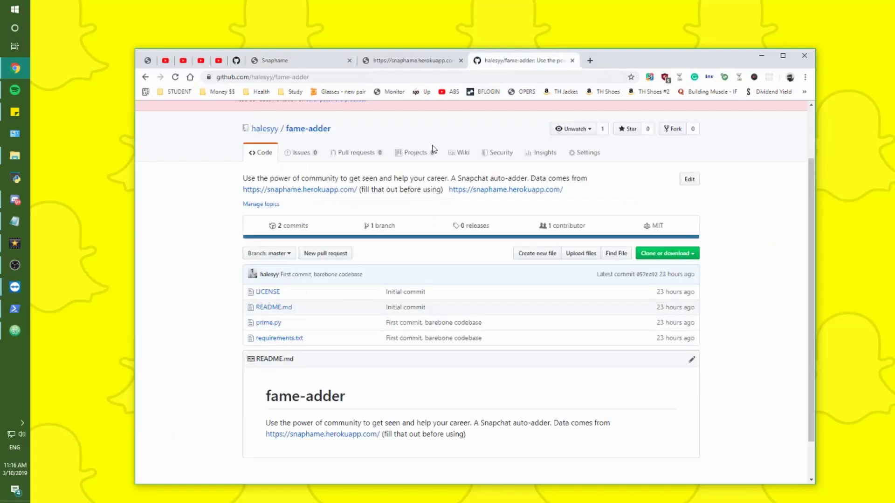
scroll(279, 202, down, 1)
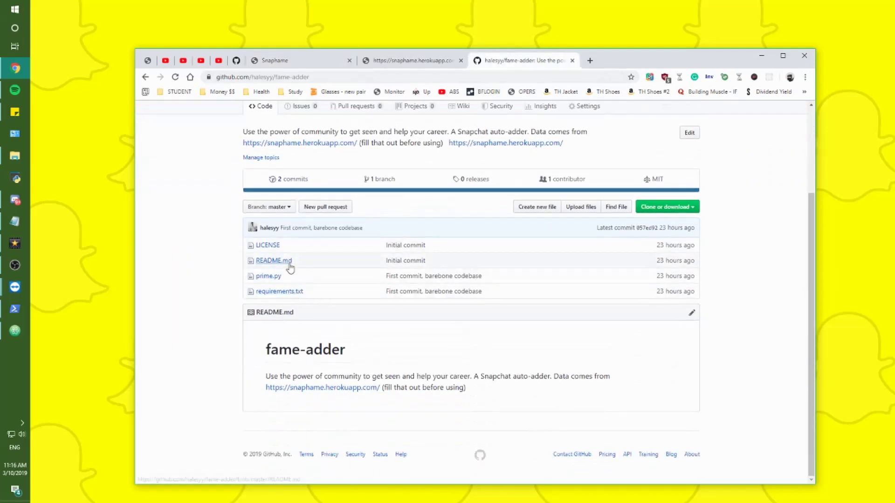
click(303, 61)
click(529, 60)
scroll(357, 161, up, 1)
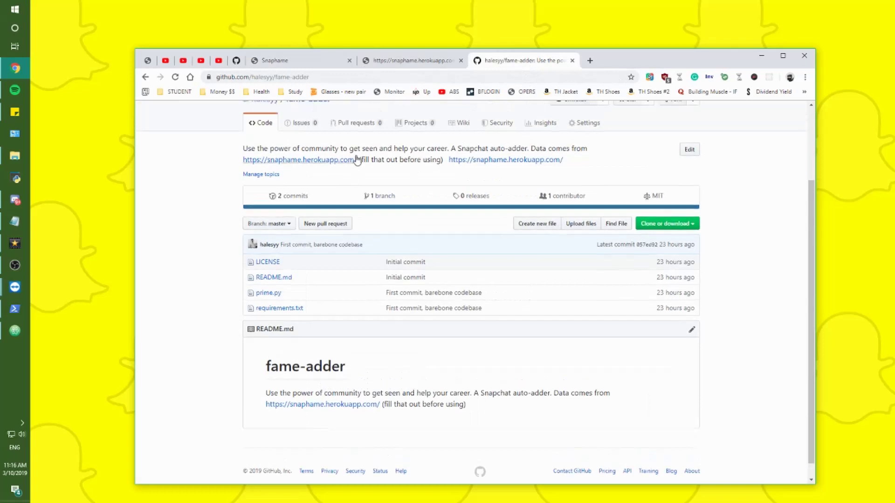
scroll(357, 161, up, 1)
click(279, 63)
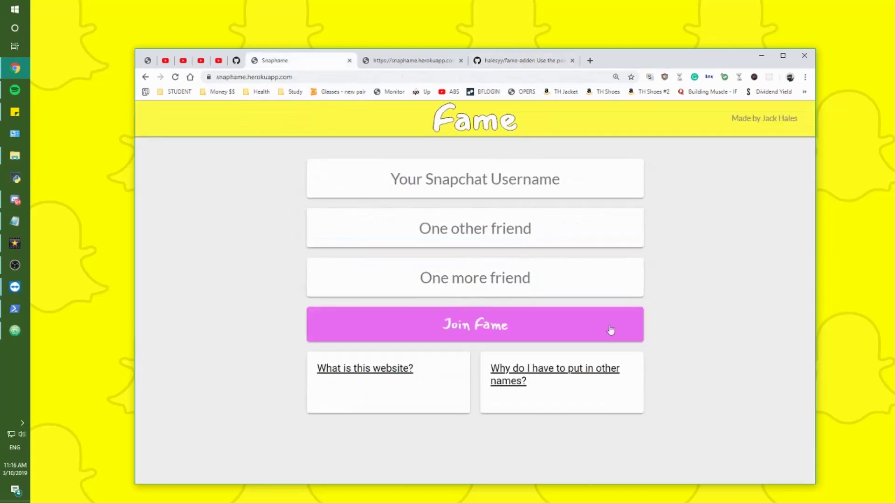
Expand both Snaphame explanations, about the website and the other names, to read them, and collapse them again
click(539, 377)
scroll(410, 326, down, 1)
click(408, 313)
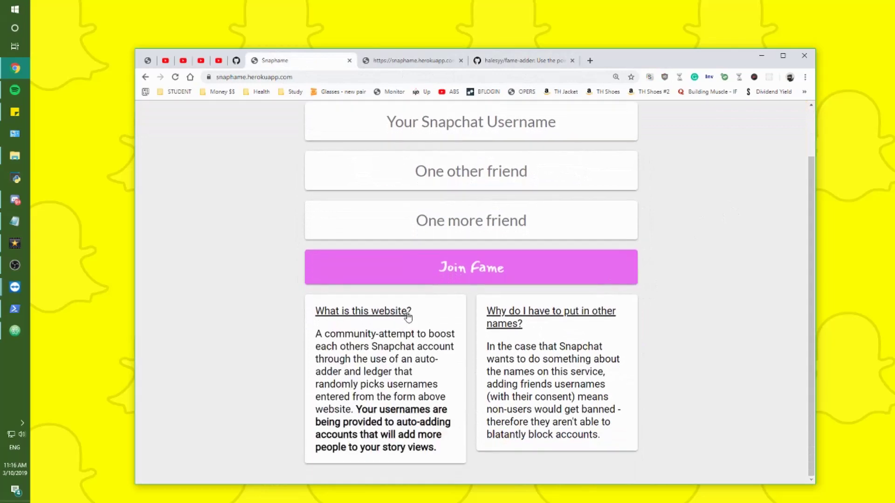
click(386, 326)
click(551, 317)
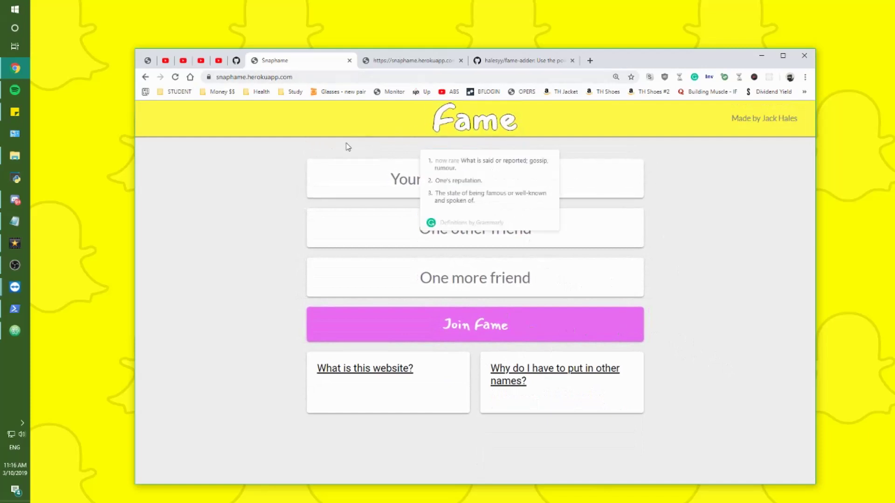
Point out the Snaphame web address and the Fame heading, leaving neither selected
click(302, 74)
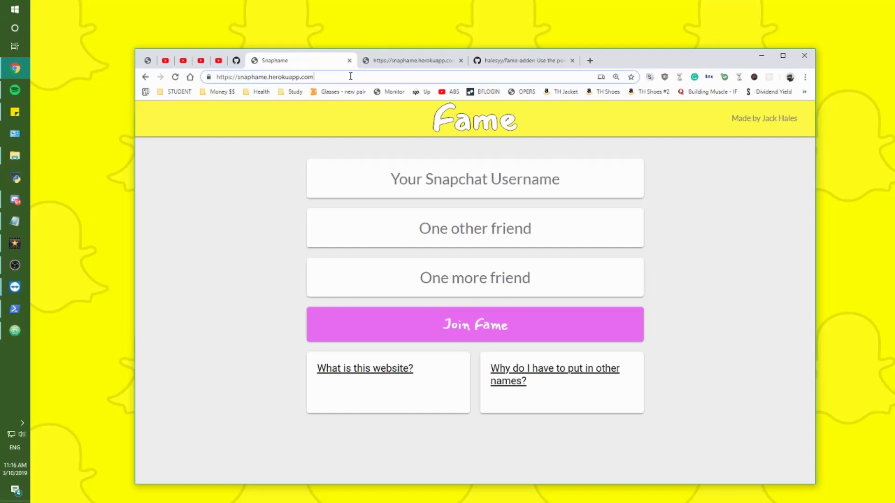
click(236, 129)
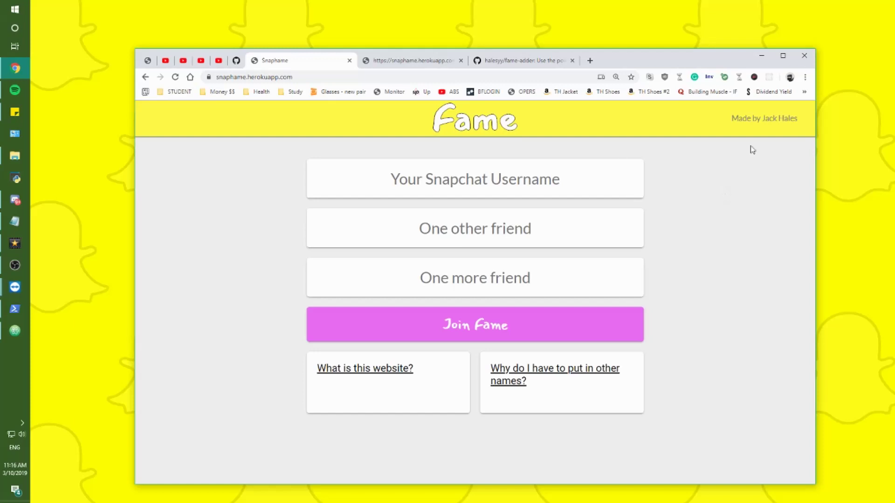
double_click(533, 123)
click(571, 122)
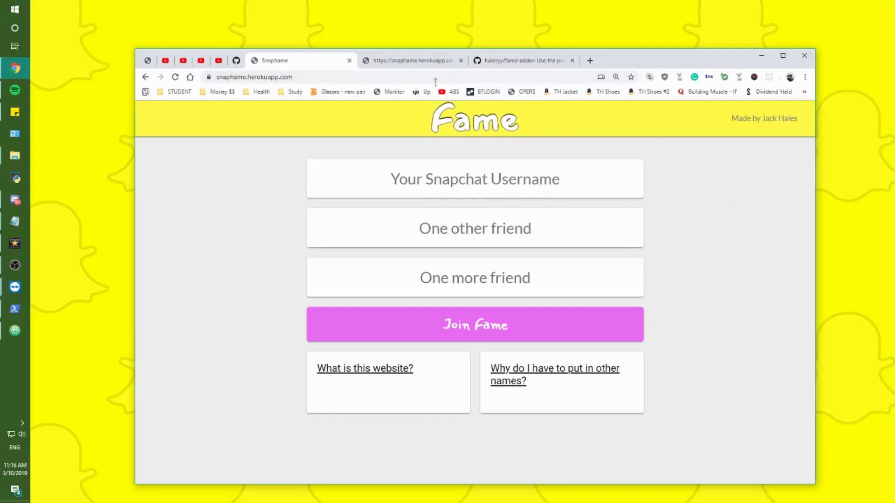
Show the fame-adder GitHub repository from the top of its page once more and return to the Snaphame form
click(528, 64)
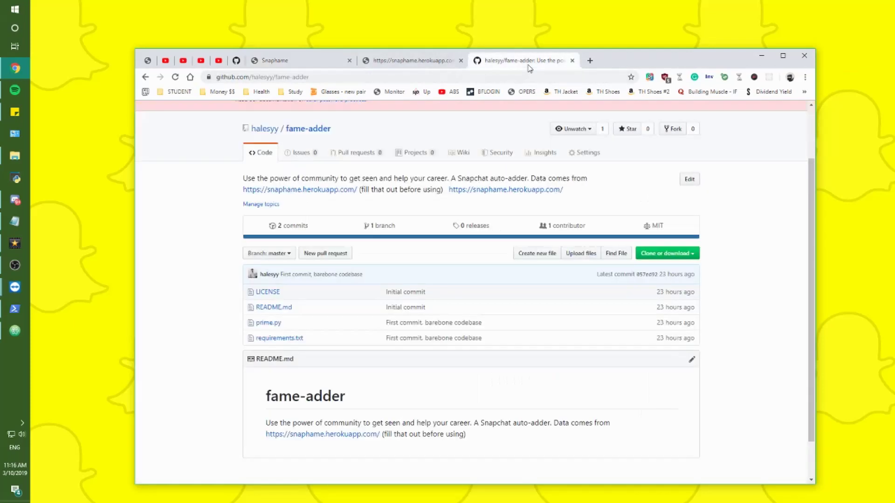
scroll(669, 200, up, 2)
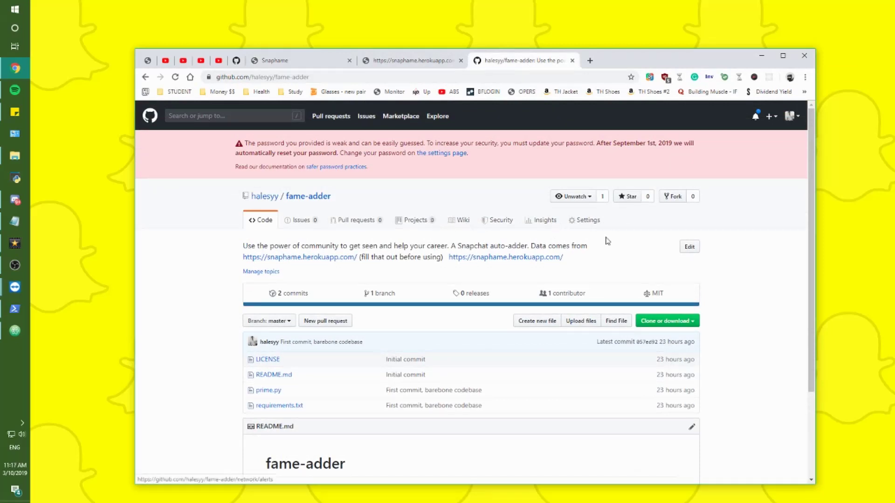
click(284, 63)
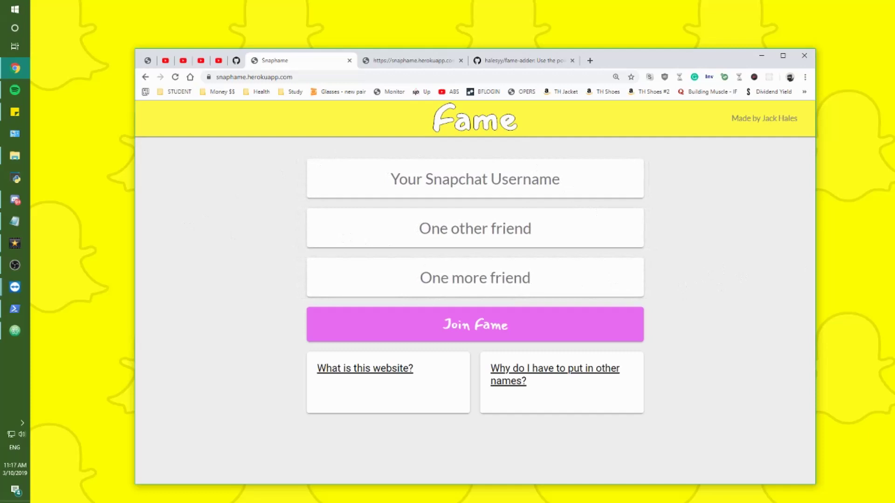
Switch to VideoPad, play Sequence 1 from its beginning and pause it after a few seconds
key(space)
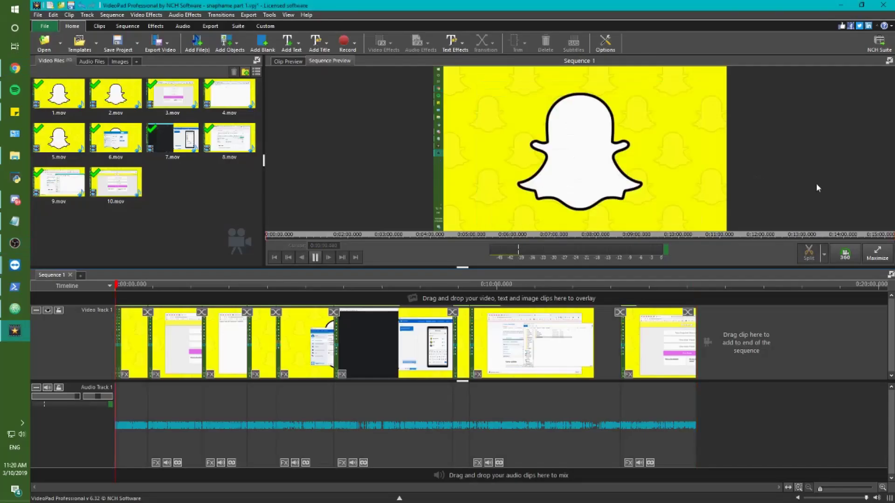
click(316, 257)
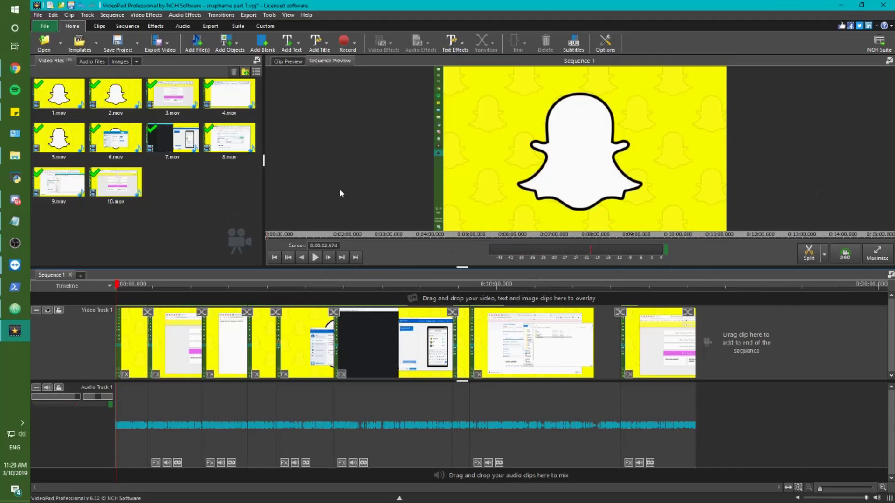